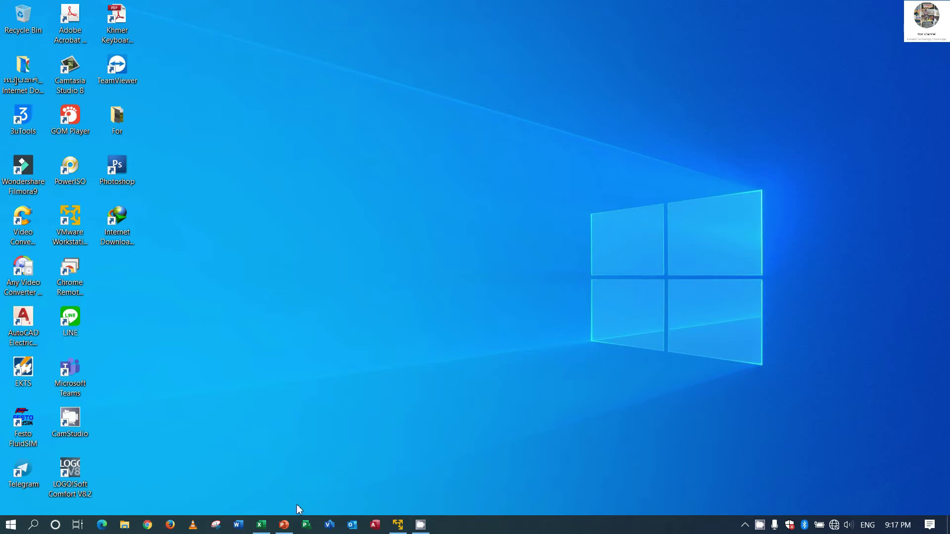
- Bring back the PowerPoint slide explaining the SET and RESET ladder instructions
{"action": "left_click", "coordinate": [284, 525]}
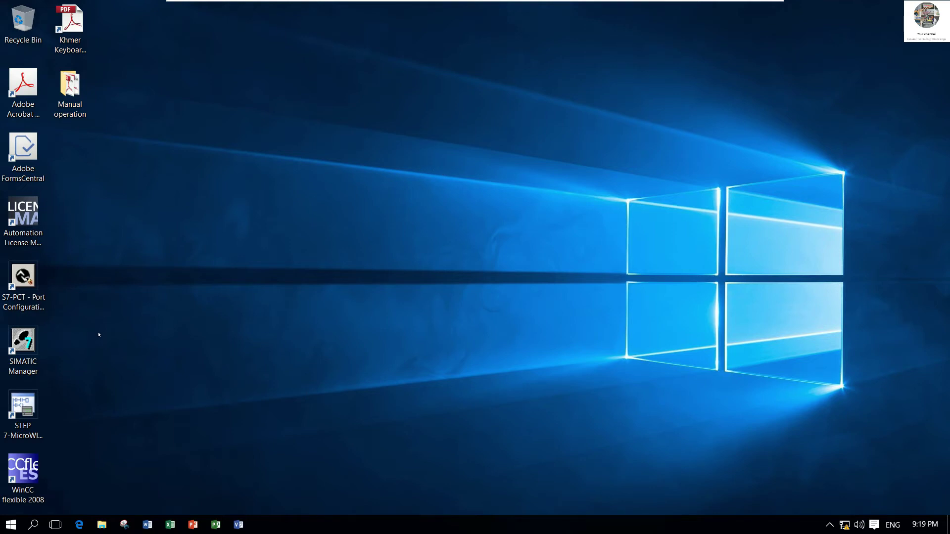
- Start SIMATIC Manager on Part2_FB, launch PLCSIM in RUN-P mode, and minimize it
{"action": "left_click", "coordinate": [30, 344]}
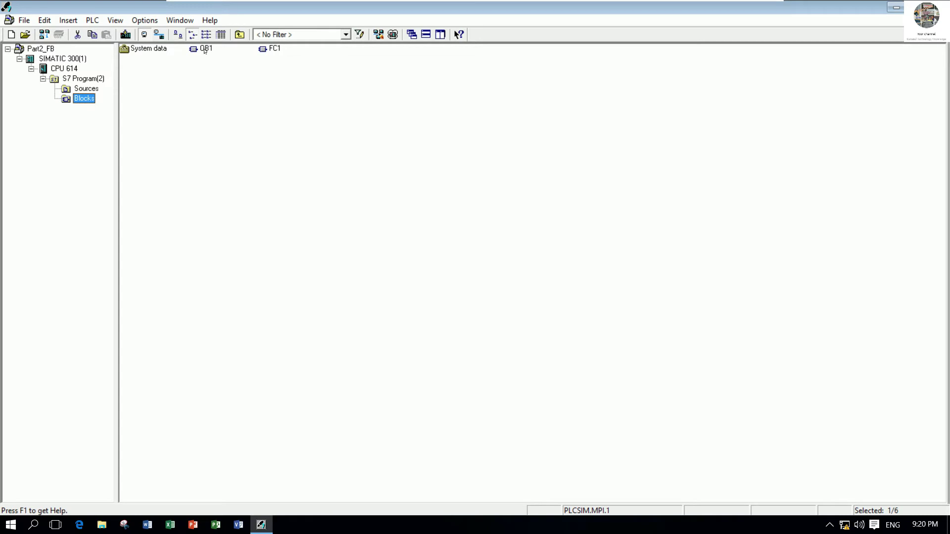
{"action": "left_click", "coordinate": [204, 50]}
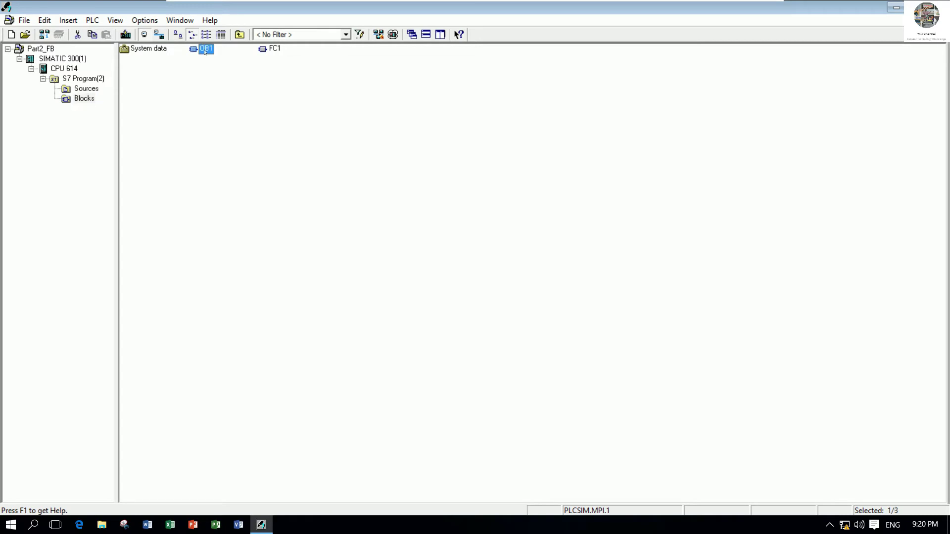
{"action": "left_click", "coordinate": [393, 34]}
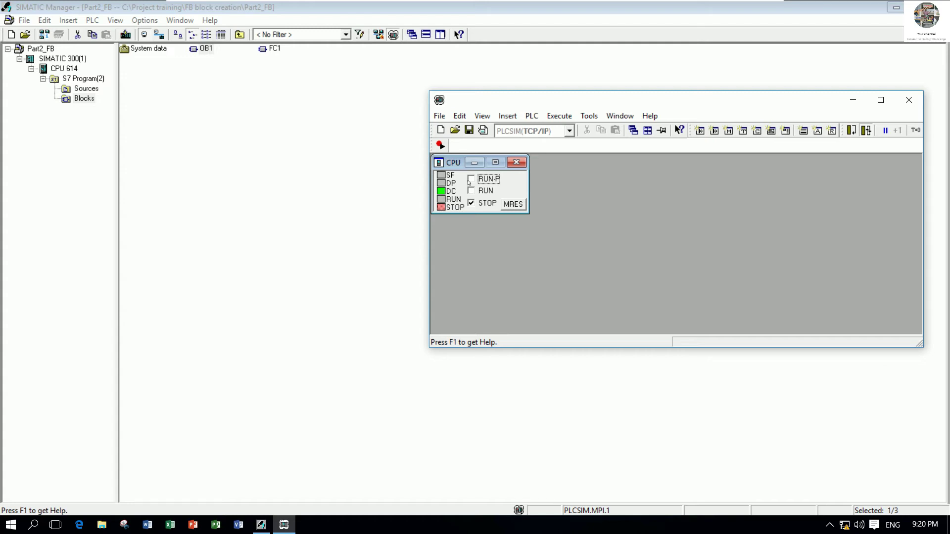
{"action": "left_click", "coordinate": [470, 181]}
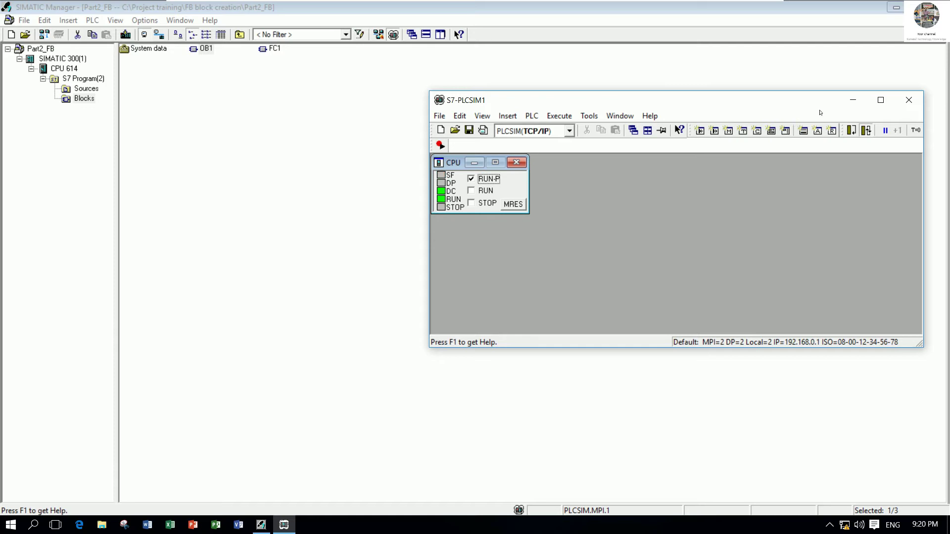
{"action": "left_click", "coordinate": [851, 102]}
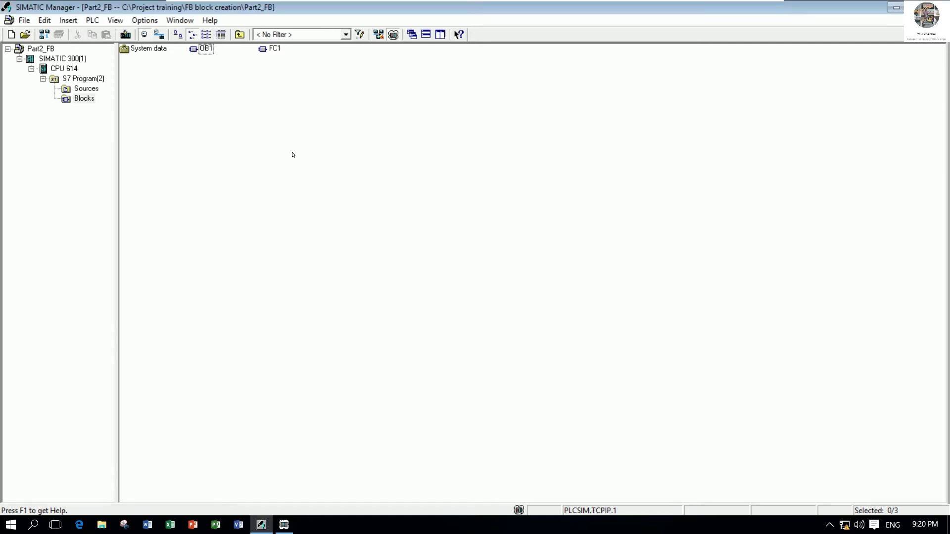
- Open OB1 in the ladder editor and review its RELAY1 latch and FC1 call networks
{"action": "left_click", "coordinate": [203, 51]}
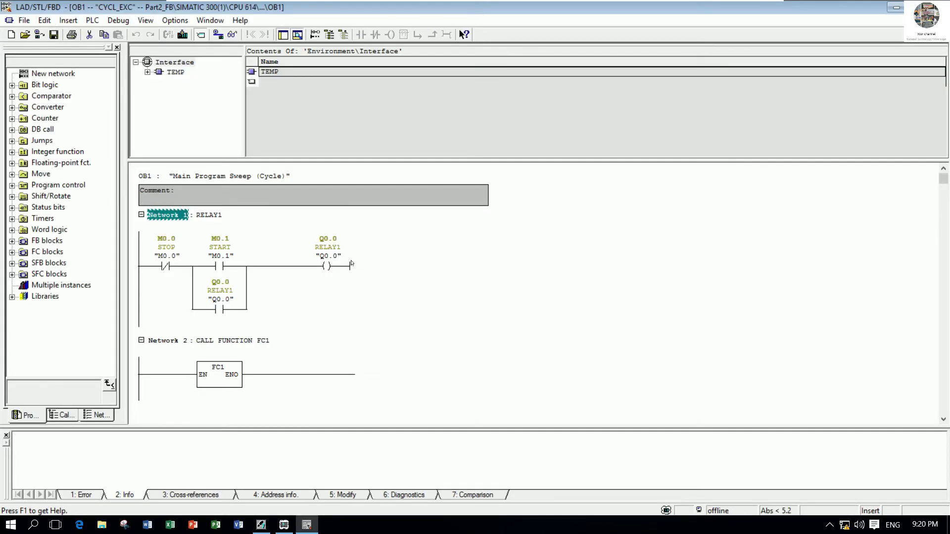
{"action": "left_click", "coordinate": [438, 273]}
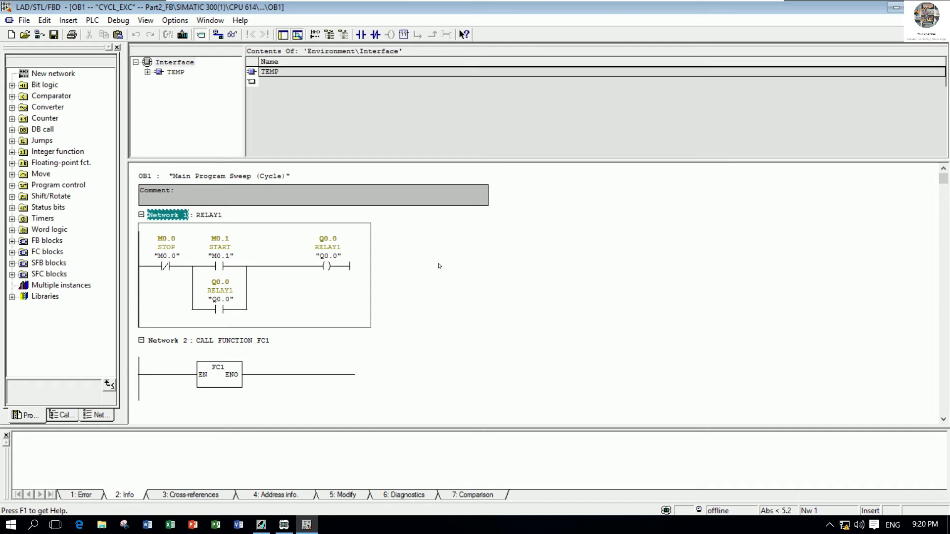
{"action": "scroll", "coordinate": [439, 265], "scroll_direction": "down", "scroll_amount": 3}
{"action": "scroll", "coordinate": [443, 264], "scroll_direction": "up", "scroll_amount": 2}
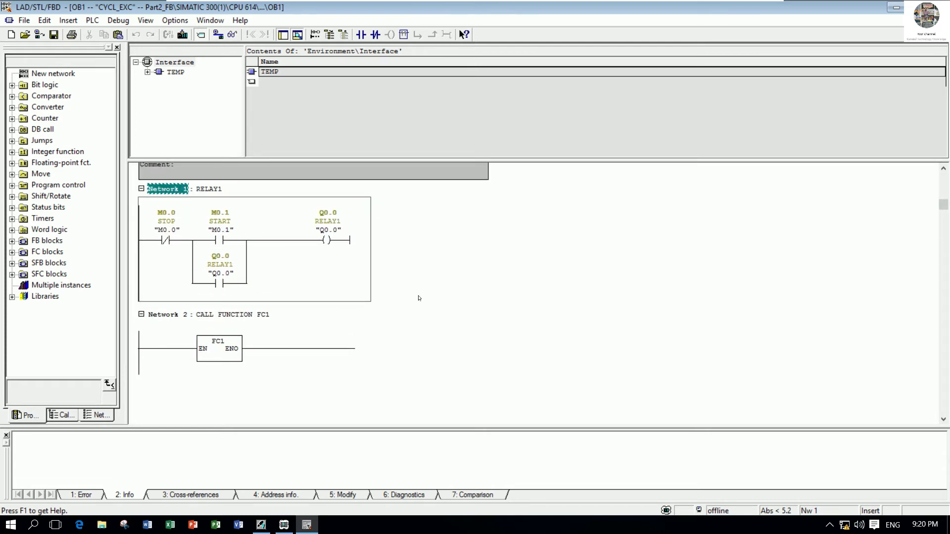
{"action": "left_click", "coordinate": [177, 390]}
{"action": "scroll", "coordinate": [245, 366], "scroll_direction": "down", "scroll_amount": 1}
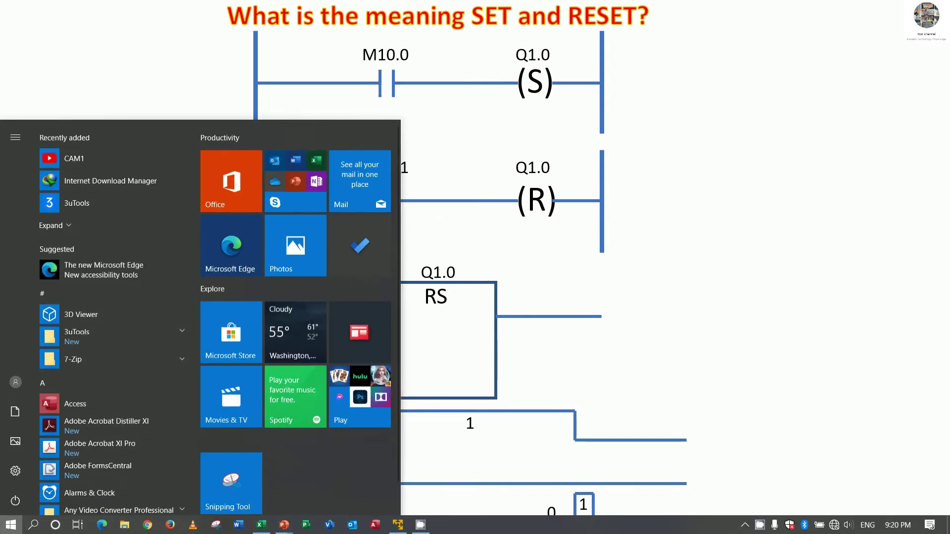
{"action": "left_click", "coordinate": [398, 525]}
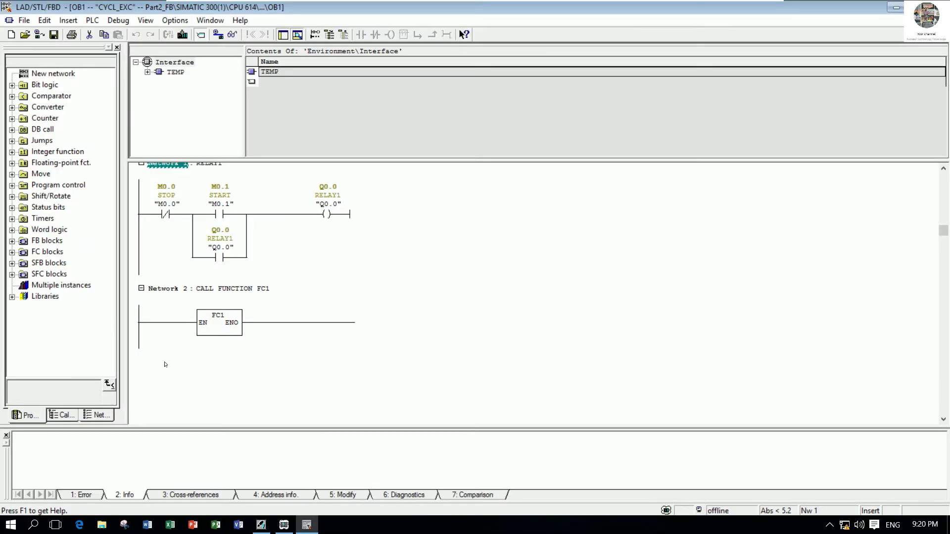
- Try inserting networks in OB1, undoing and deleting the extra empty Network 2
{"action": "scroll", "coordinate": [165, 365], "scroll_direction": "down", "scroll_amount": 2}
{"action": "right_click", "coordinate": [157, 310]}
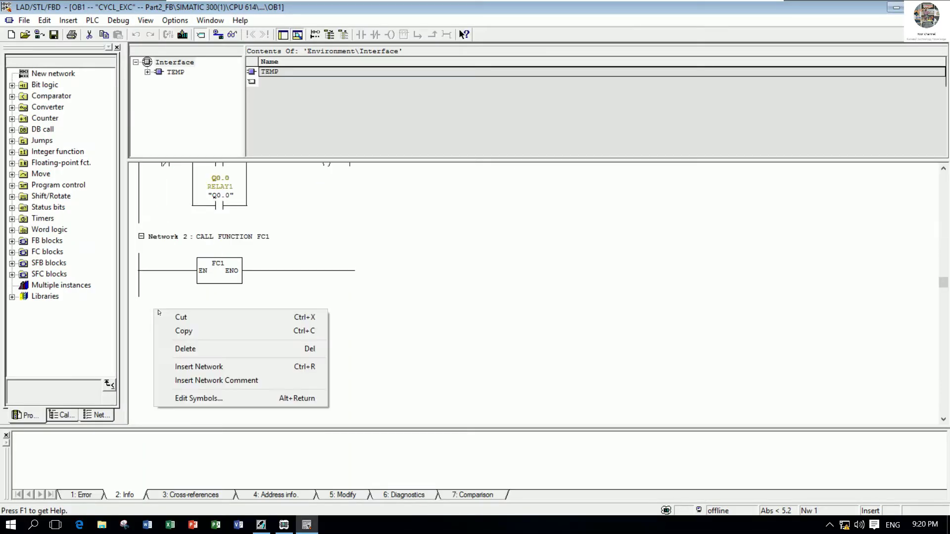
{"action": "left_click", "coordinate": [209, 367]}
{"action": "key", "text": "ctrl+z"}
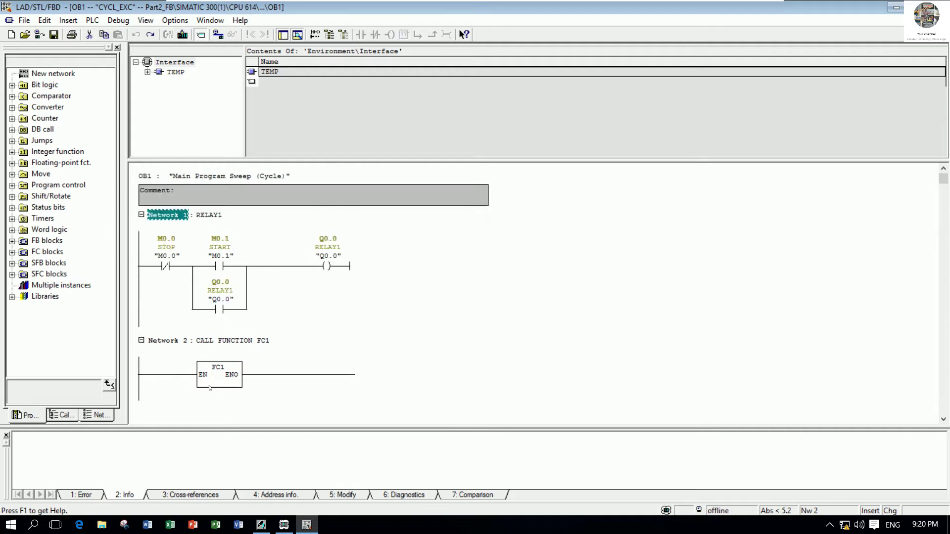
{"action": "scroll", "coordinate": [202, 410], "scroll_direction": "down", "scroll_amount": 5}
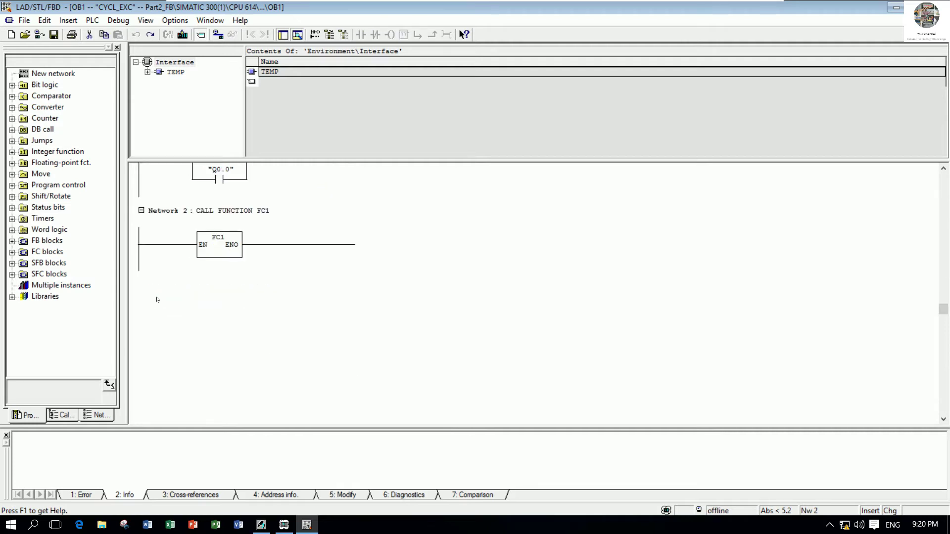
{"action": "right_click", "coordinate": [162, 280]}
{"action": "left_click", "coordinate": [209, 336]}
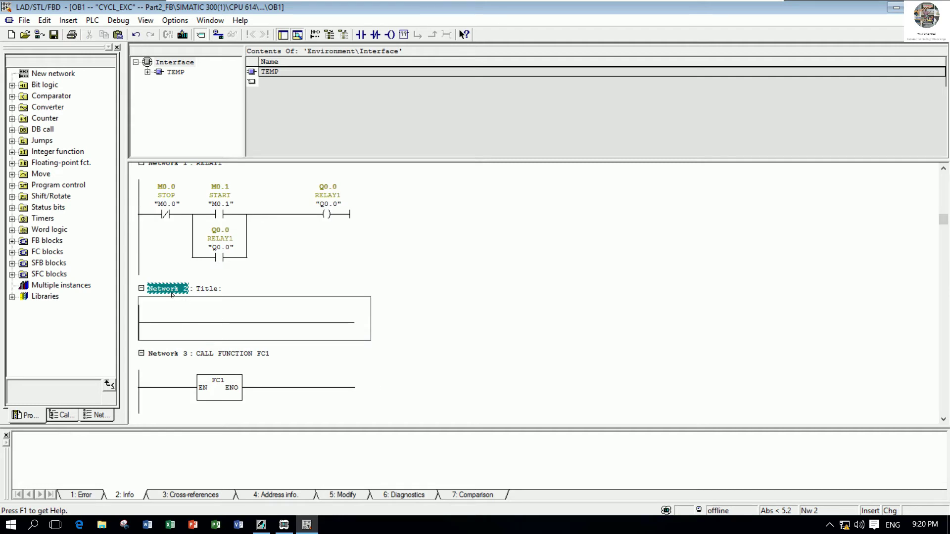
{"action": "left_click", "coordinate": [174, 321]}
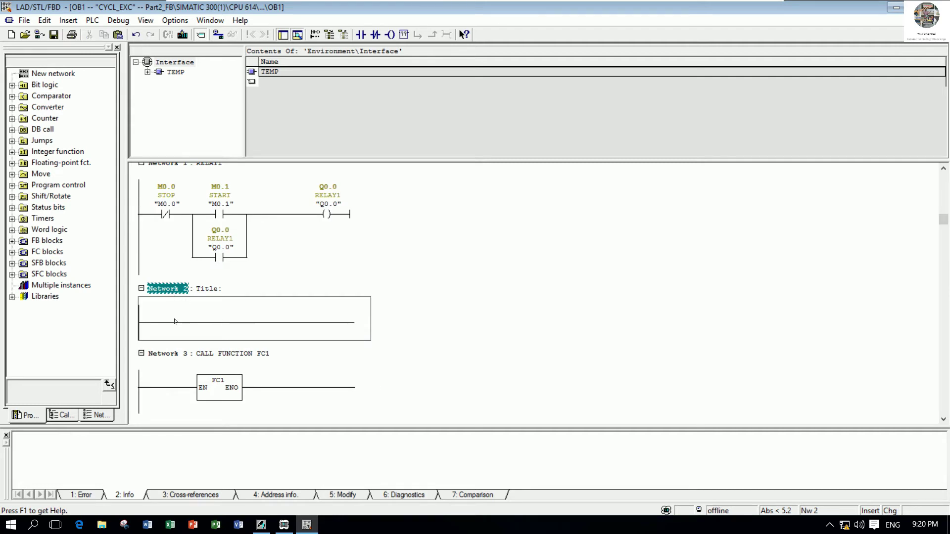
{"action": "right_click", "coordinate": [173, 289]}
{"action": "left_click", "coordinate": [202, 329]}
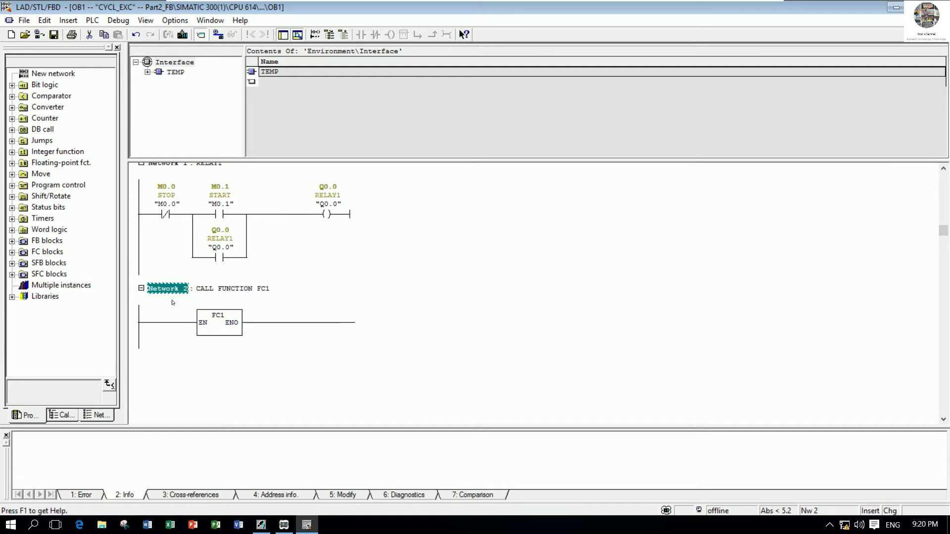
- Select the FC1 call network and discard an empty comment on it
{"action": "scroll", "coordinate": [246, 393], "scroll_direction": "down", "scroll_amount": 3}
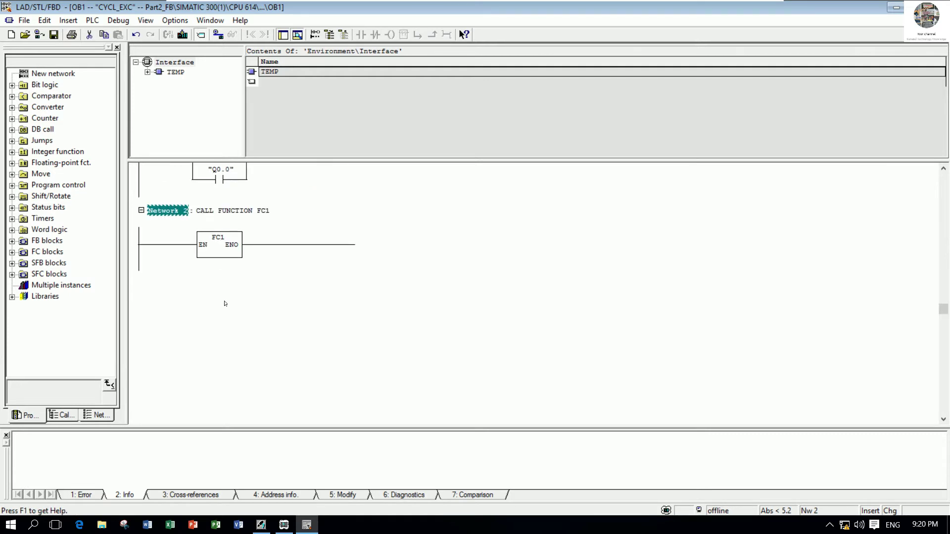
{"action": "left_click", "coordinate": [219, 262]}
{"action": "right_click", "coordinate": [218, 262]}
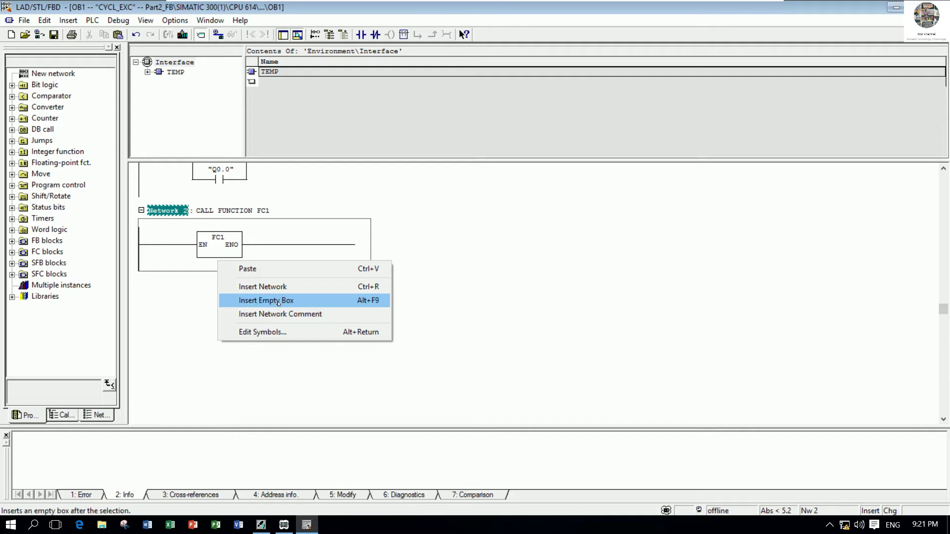
{"action": "left_click", "coordinate": [272, 314]}
{"action": "left_click", "coordinate": [225, 299]}
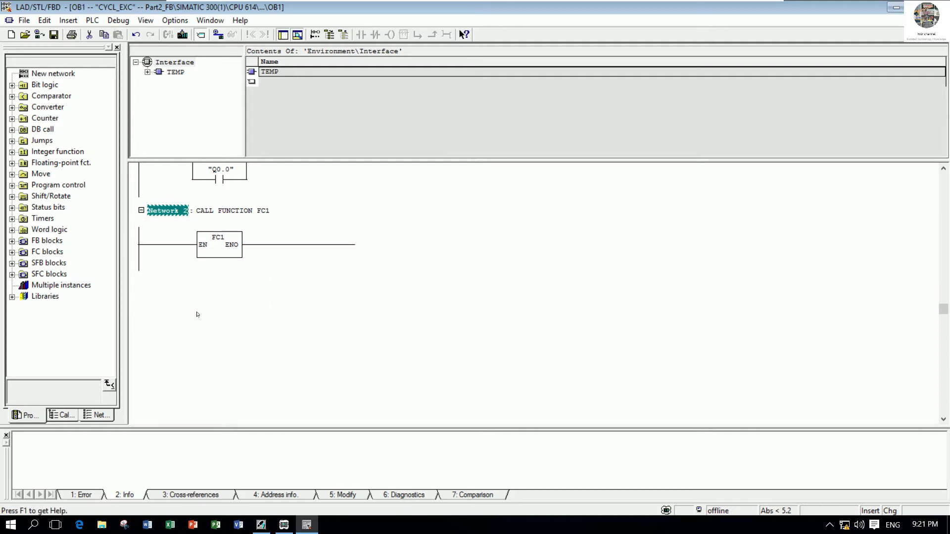
- Insert an empty Network 3 after the FC1 call and enlarge the ladder view
{"action": "right_click", "coordinate": [197, 311]}
{"action": "left_click", "coordinate": [250, 369]}
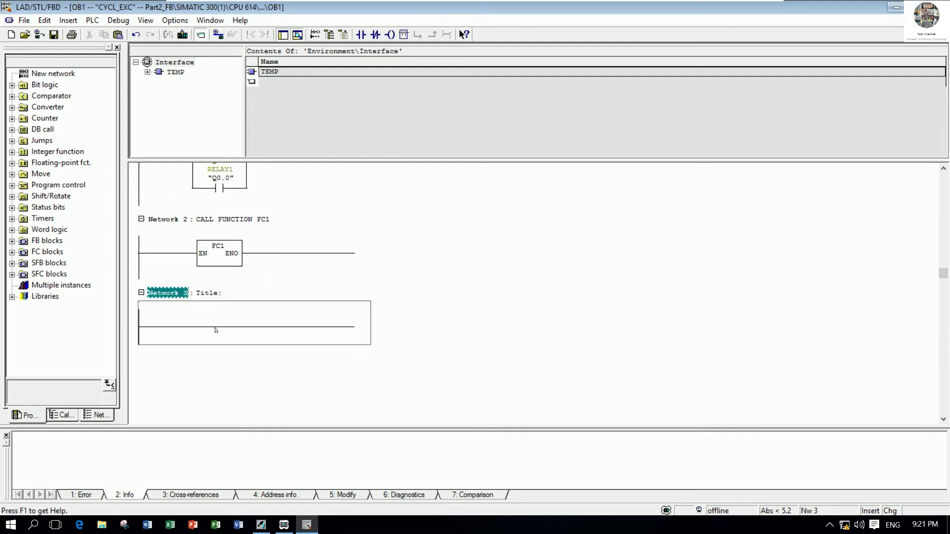
{"action": "left_click", "coordinate": [219, 293]}
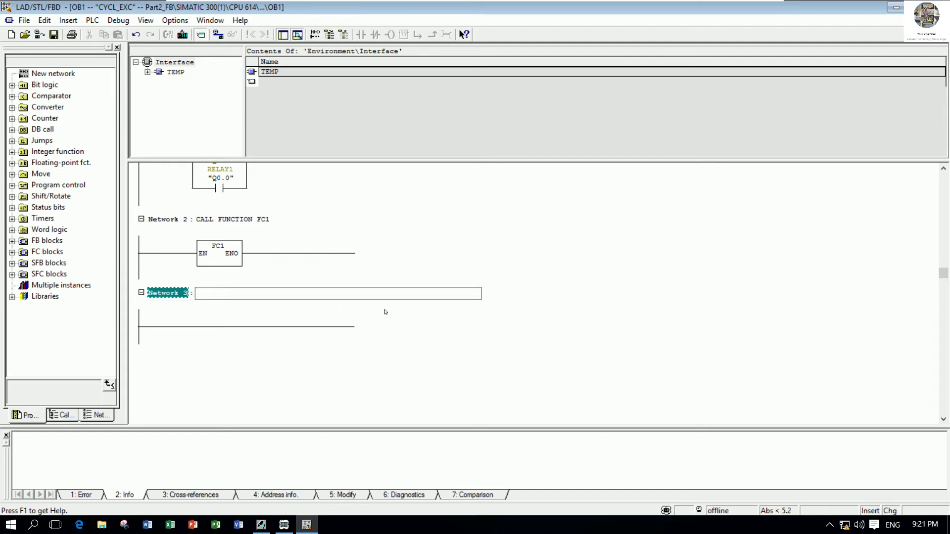
{"action": "left_click", "coordinate": [329, 310]}
{"action": "key", "text": "ctrl+plus"}
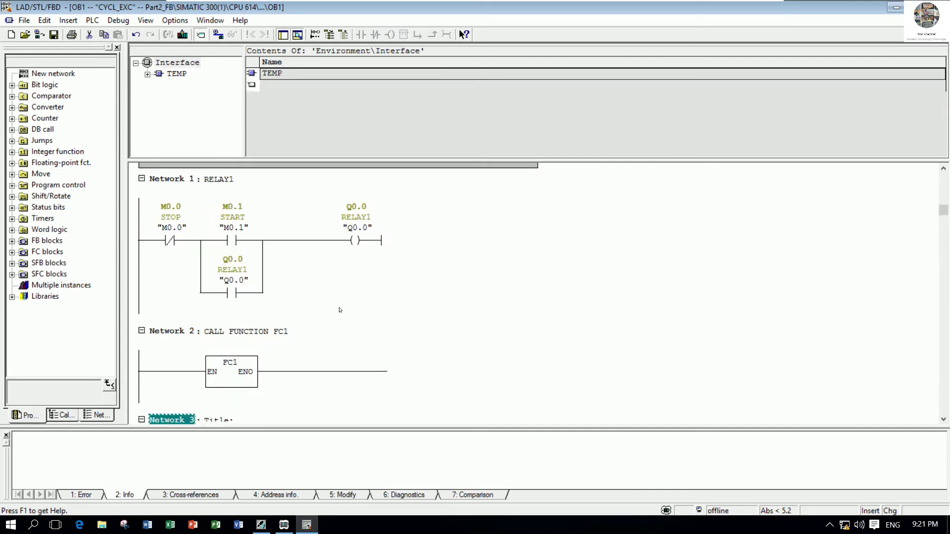
{"action": "scroll", "coordinate": [368, 298], "scroll_direction": "down", "scroll_amount": 3}
- Title Network 3 'CREATE FUNCTION SET AND RESET FOR SIMULATION' and select its rung
{"action": "left_click", "coordinate": [248, 270]}
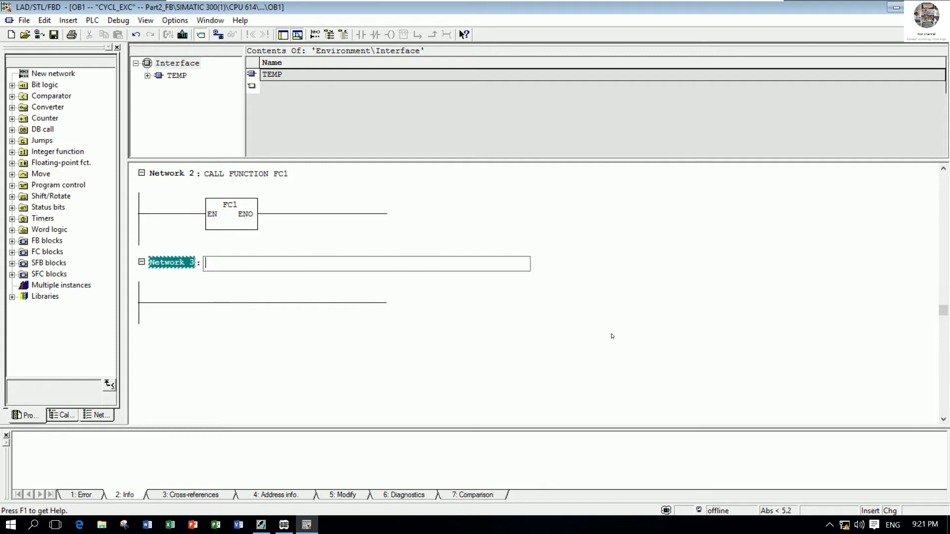
{"action": "type", "text": "CREA"}
{"action": "type", "text": "TE FUNCTI"}
{"action": "type", "text": "ON SET AND"}
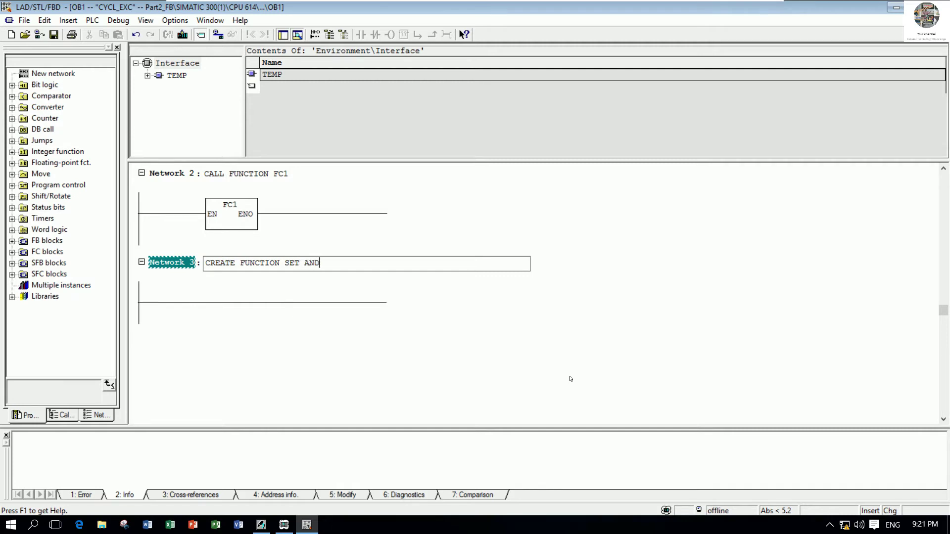
{"action": "type", "text": " RESET"}
{"action": "type", "text": " FOR"}
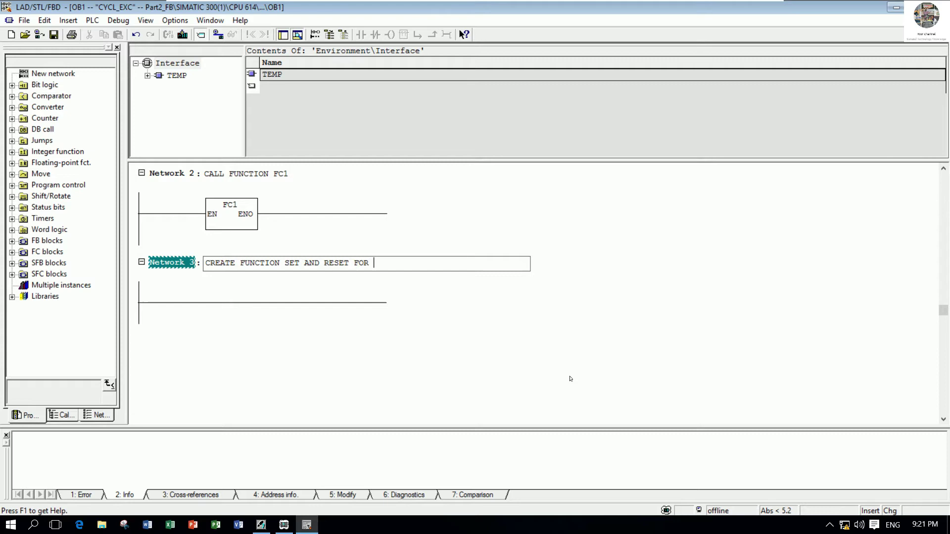
{"action": "type", "text": " SIMULAT"}
{"action": "type", "text": "ION"}
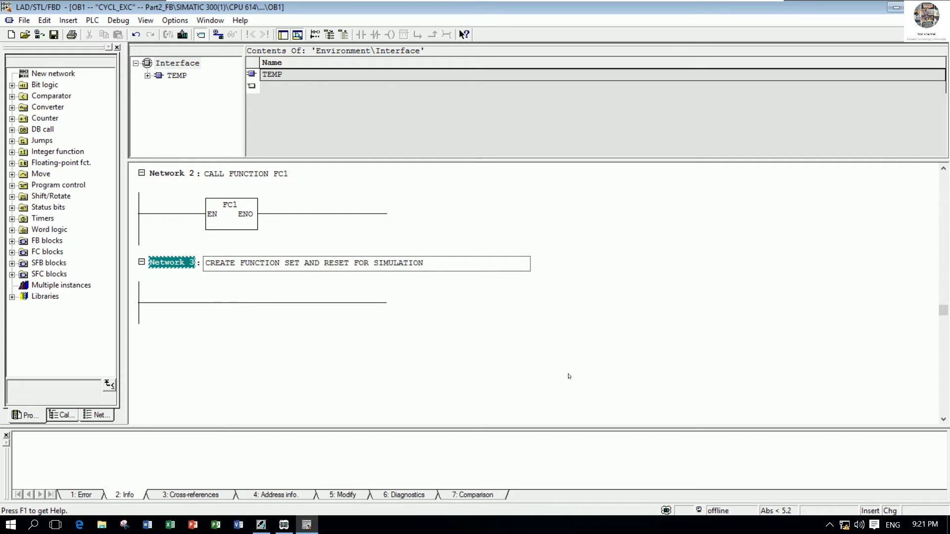
{"action": "left_click", "coordinate": [569, 378]}
{"action": "left_click", "coordinate": [216, 304]}
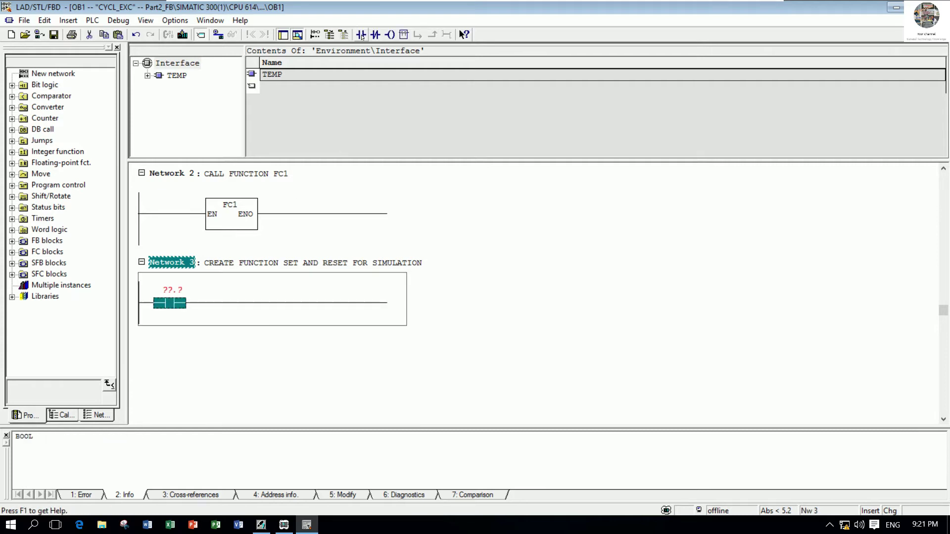
- Add a normally open contact addressed M10.0 to the Network 3 rung
{"action": "left_click", "coordinate": [362, 34]}
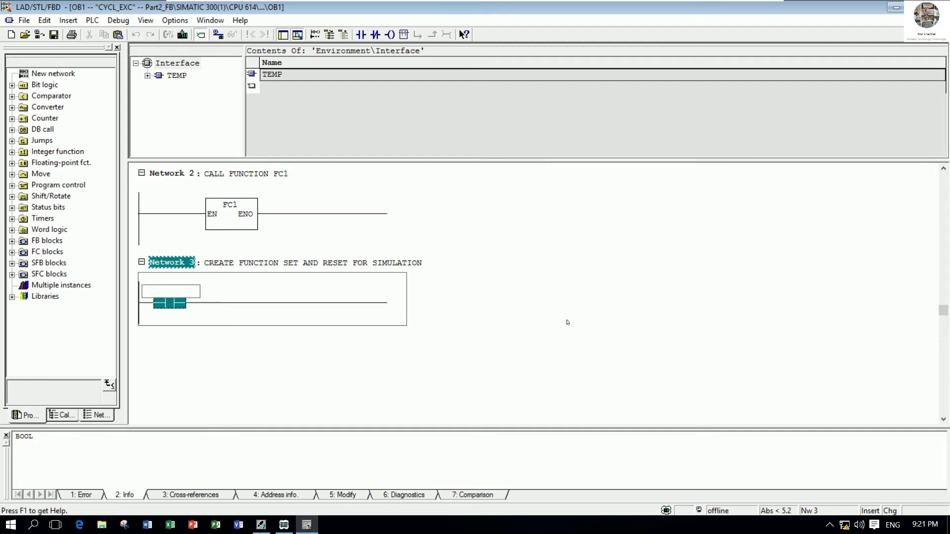
{"action": "type", "text": "M"}
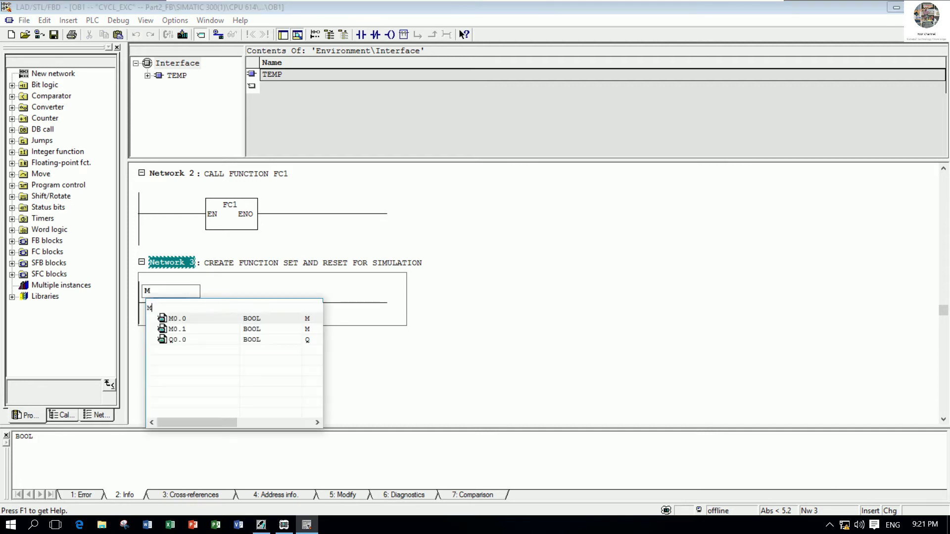
{"action": "type", "text": "10.0"}
{"action": "key", "text": "Return"}
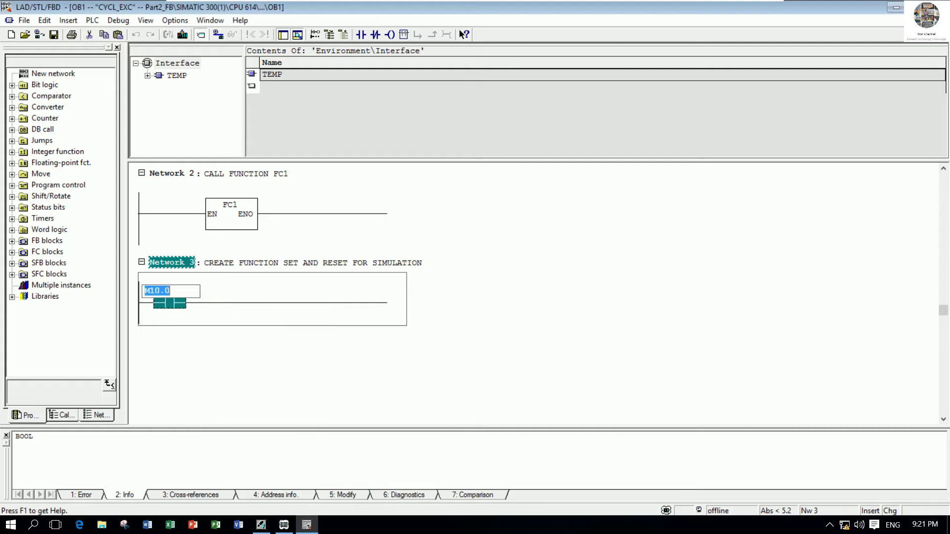
{"action": "left_click", "coordinate": [453, 306]}
{"action": "left_click", "coordinate": [377, 304]}
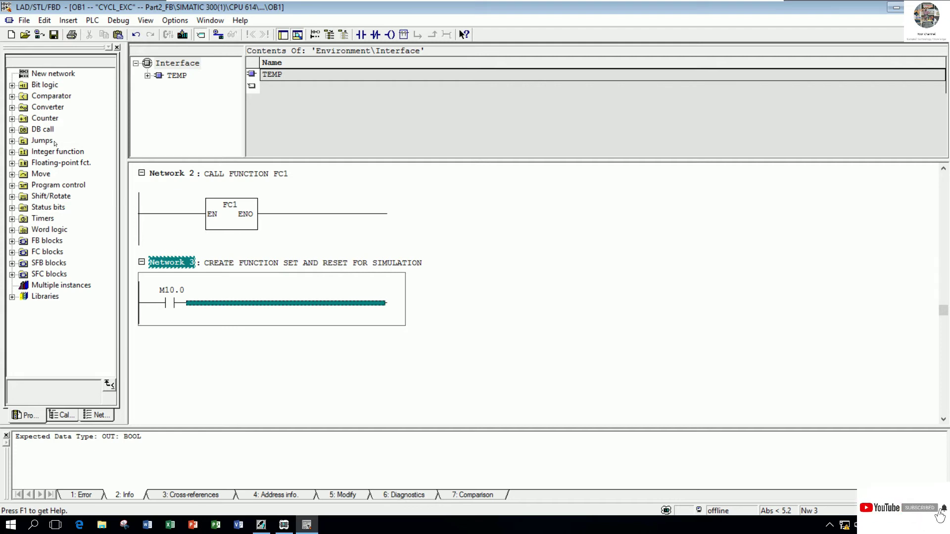
- Place a SET coil from Bit logic after M10.0 and address it Q1.0
{"action": "double_click", "coordinate": [43, 85]}
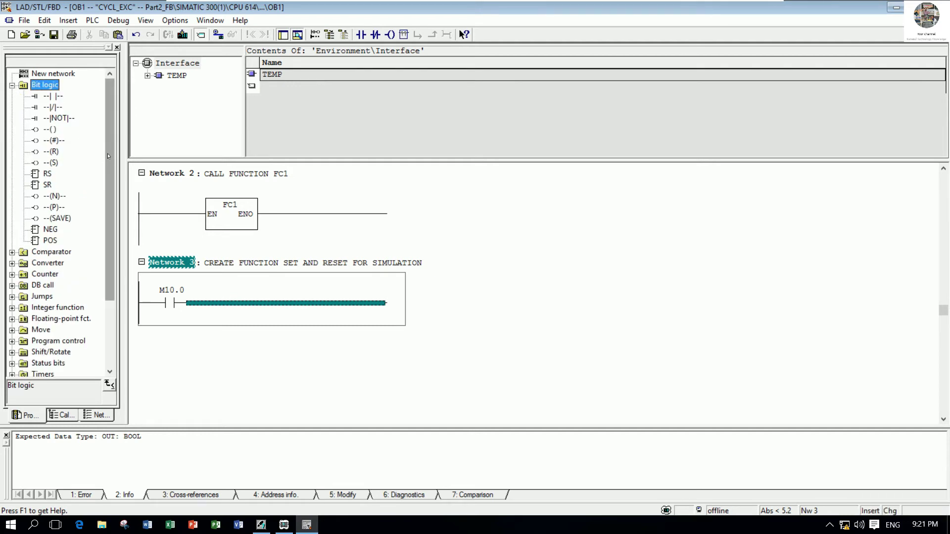
{"action": "left_click", "coordinate": [50, 163]}
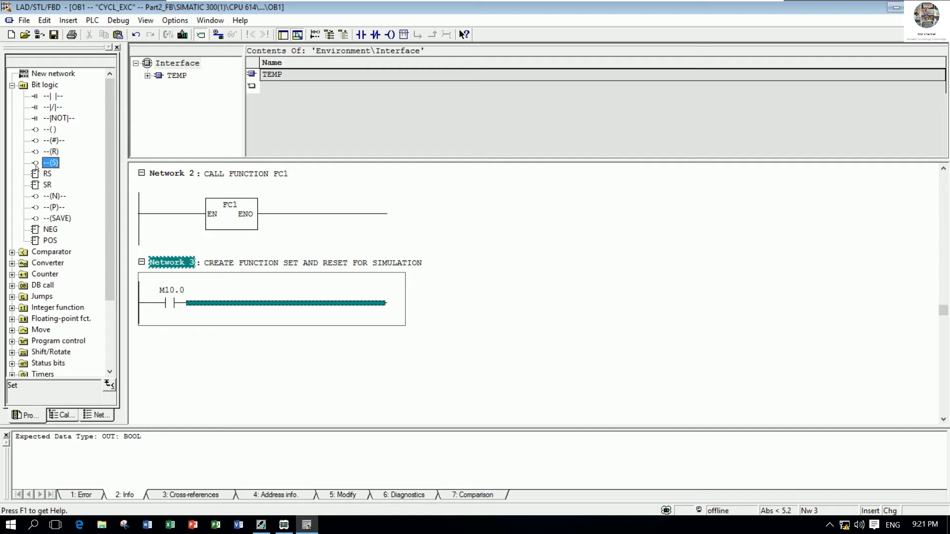
{"action": "left_click_drag", "start_coordinate": [37, 167], "coordinate": [369, 309]}
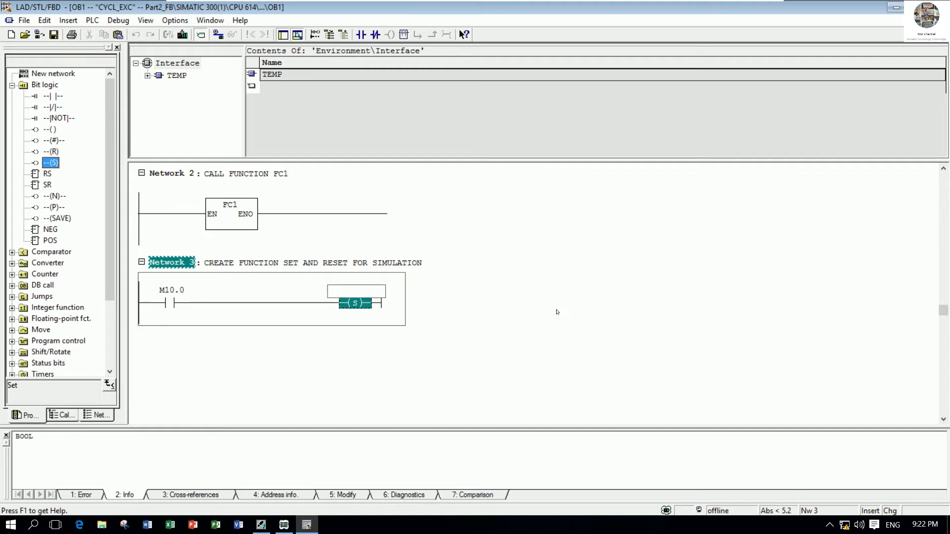
{"action": "type", "text": "Q"}
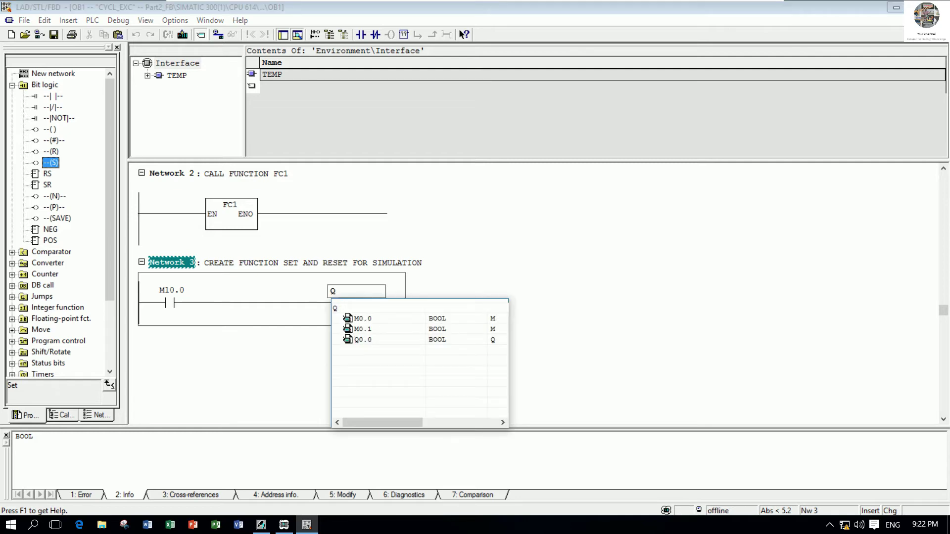
{"action": "type", "text": "1.0"}
{"action": "key", "text": "Return"}
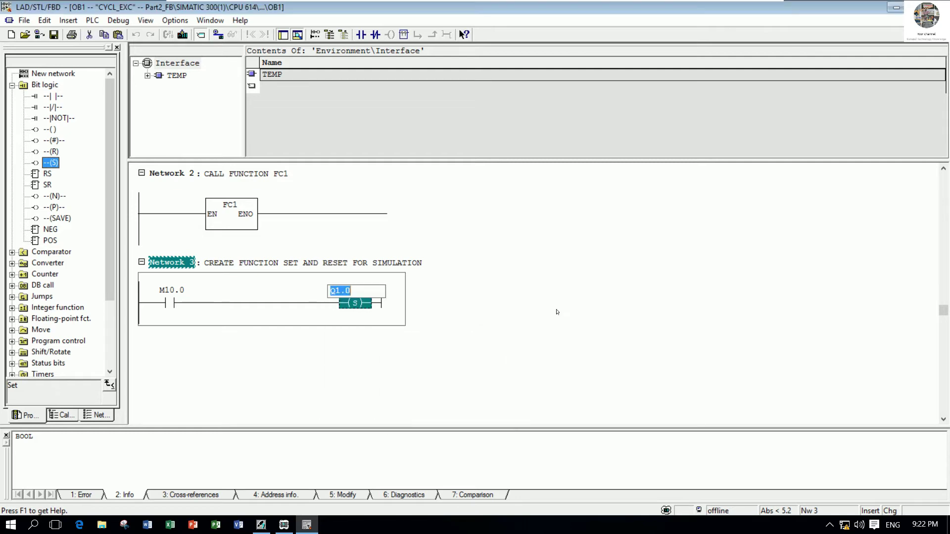
{"action": "key", "text": "Return"}
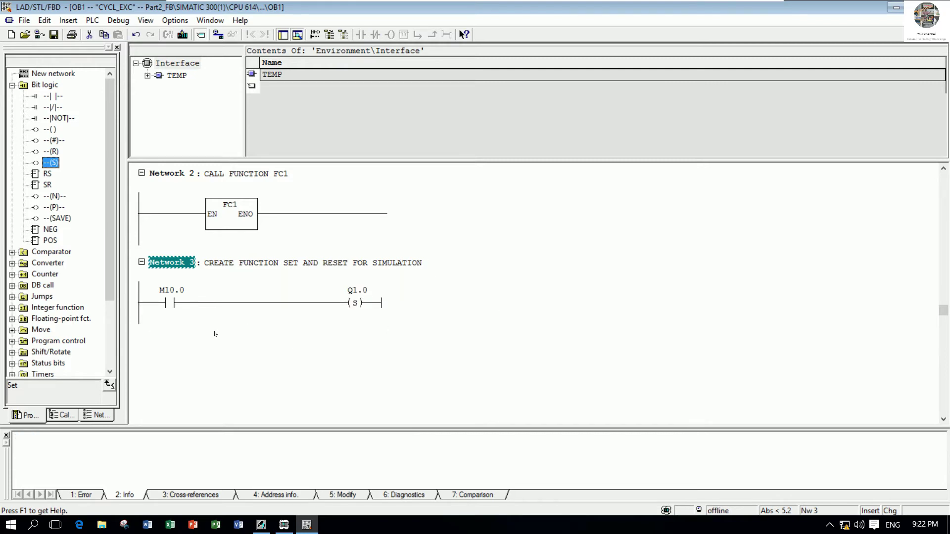
- Insert Network 4 with a normally open contact addressed M10.1
{"action": "right_click", "coordinate": [171, 336]}
{"action": "left_click", "coordinate": [242, 394]}
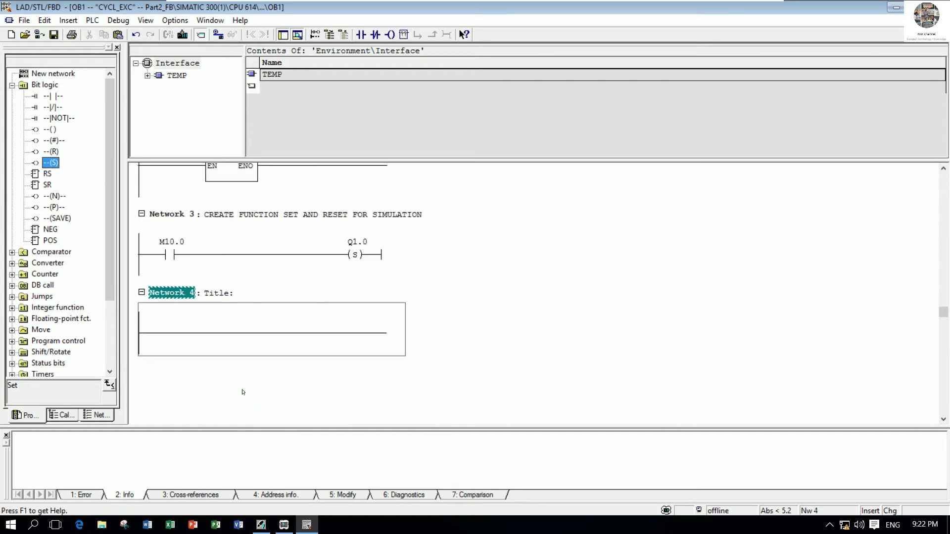
{"action": "left_click", "coordinate": [212, 335]}
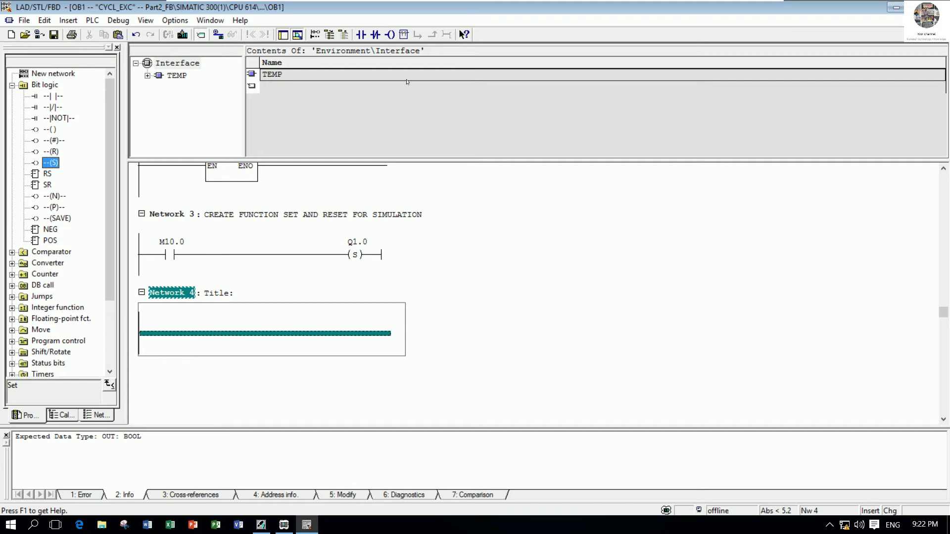
{"action": "left_click", "coordinate": [361, 35]}
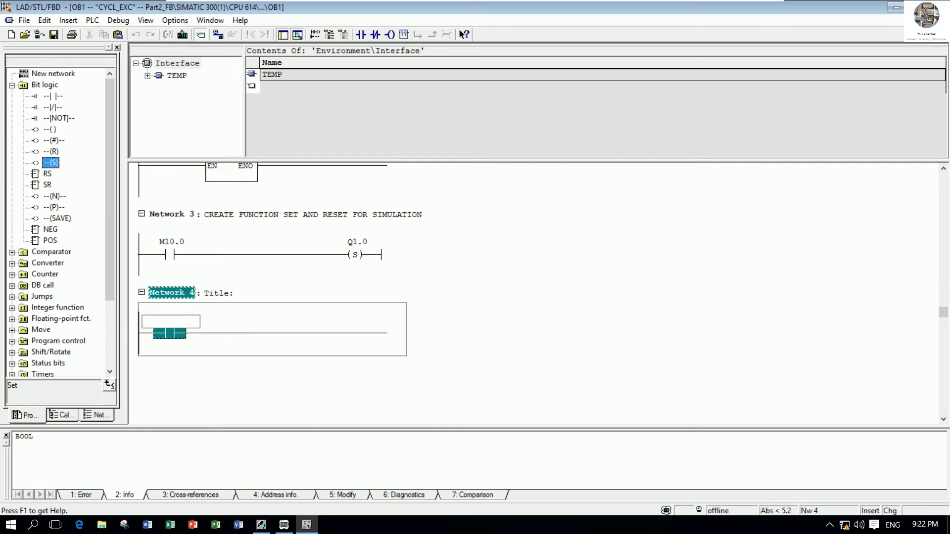
{"action": "type", "text": "M10."}
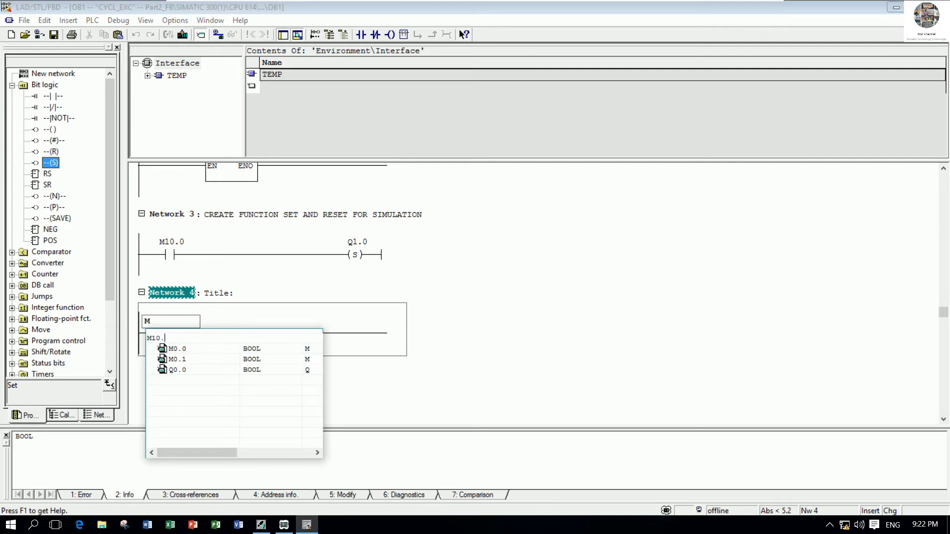
{"action": "type", "text": "1"}
{"action": "key", "text": "Return"}
{"action": "left_click", "coordinate": [449, 335]}
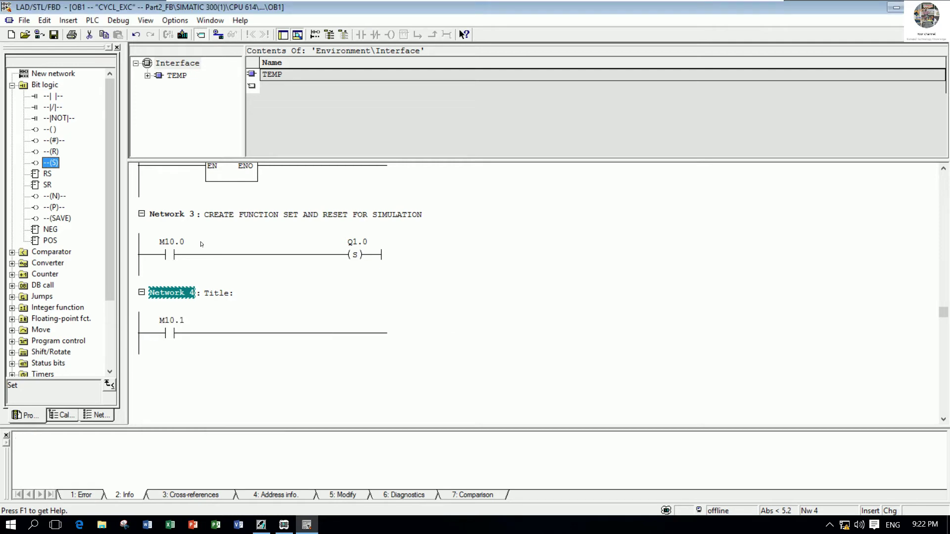
- Place a RESET coil after M10.1 and address it Q1.0
{"action": "left_click", "coordinate": [51, 151]}
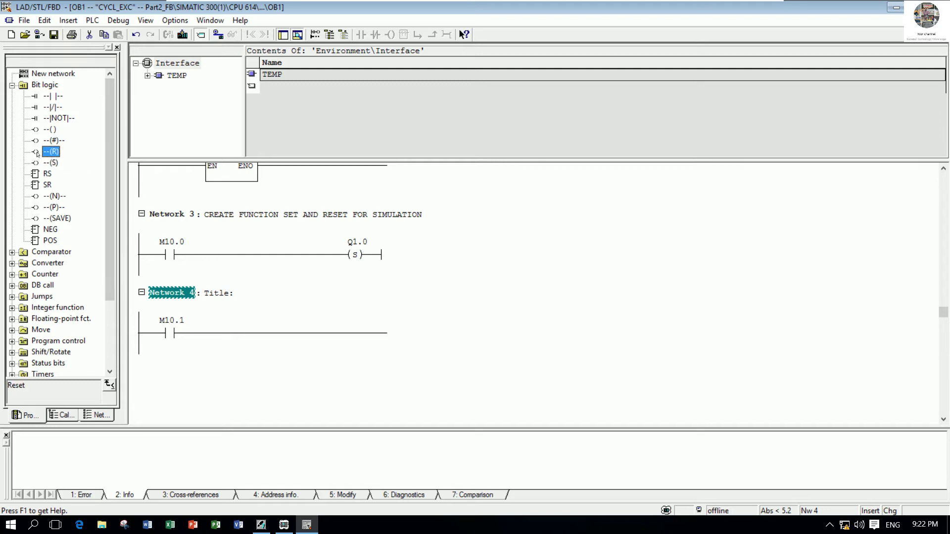
{"action": "left_click_drag", "start_coordinate": [45, 158], "coordinate": [373, 335]}
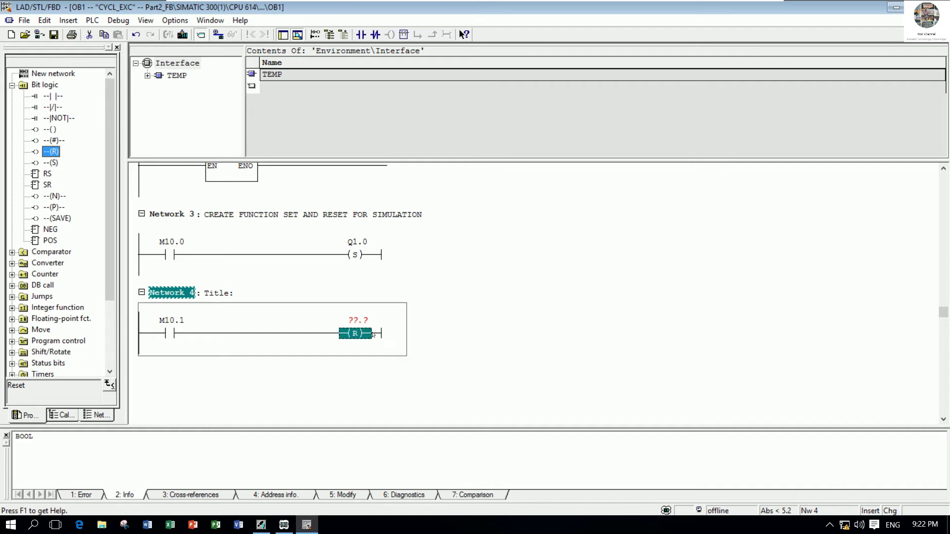
{"action": "left_click", "coordinate": [365, 320]}
{"action": "type", "text": "Q"}
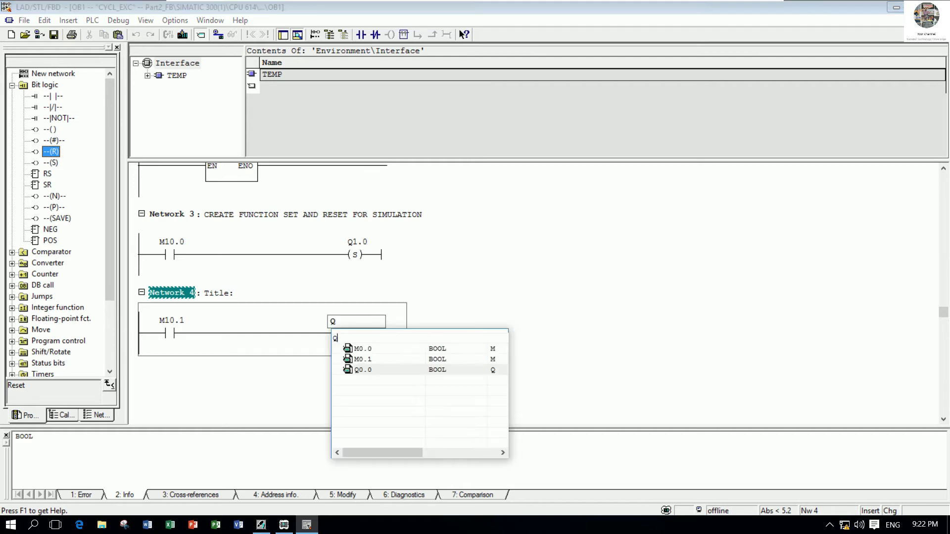
{"action": "type", "text": "0"}
{"action": "key", "text": "BackSpace"}
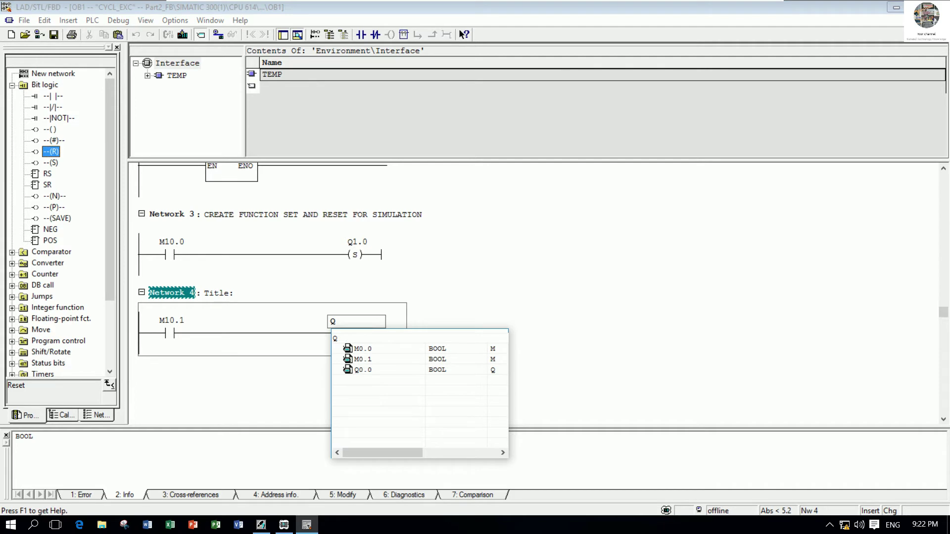
{"action": "type", "text": "1.0"}
{"action": "key", "text": "Return"}
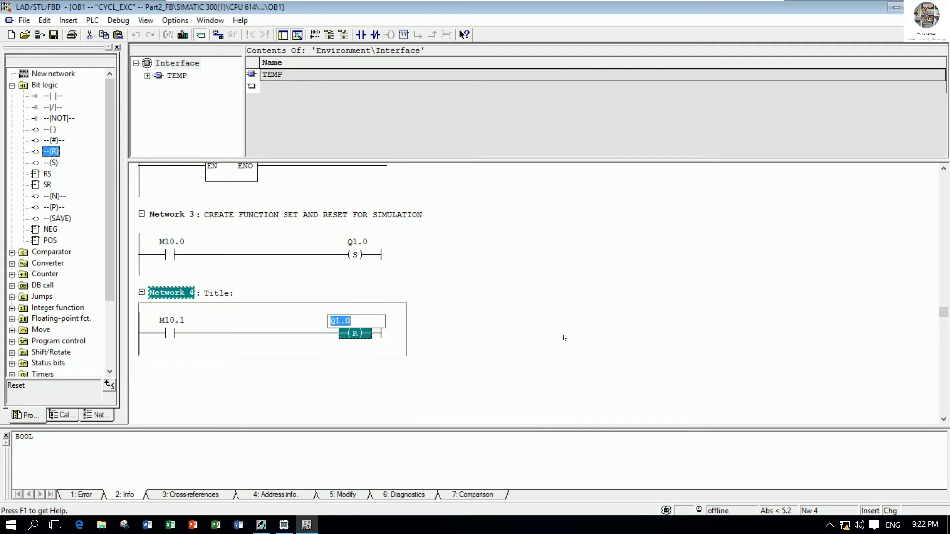
{"action": "left_click", "coordinate": [563, 337]}
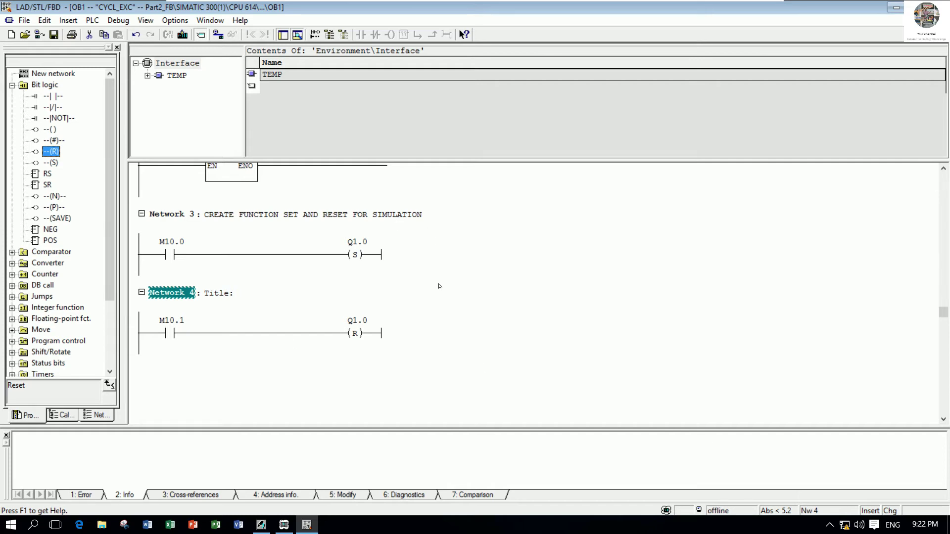
- Leave Network 4 untitled and clear the network selection
{"action": "left_click", "coordinate": [458, 270]}
{"action": "left_click", "coordinate": [416, 299]}
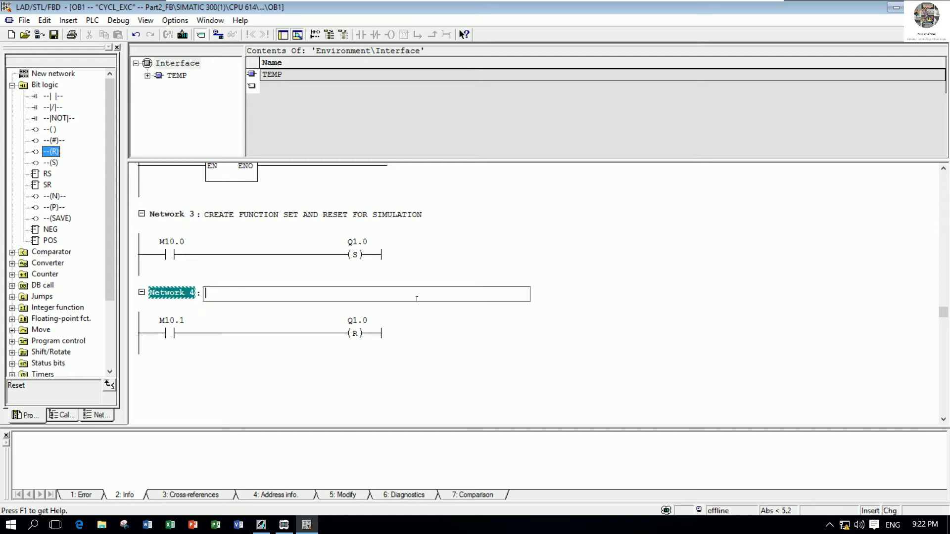
{"action": "left_click", "coordinate": [470, 253]}
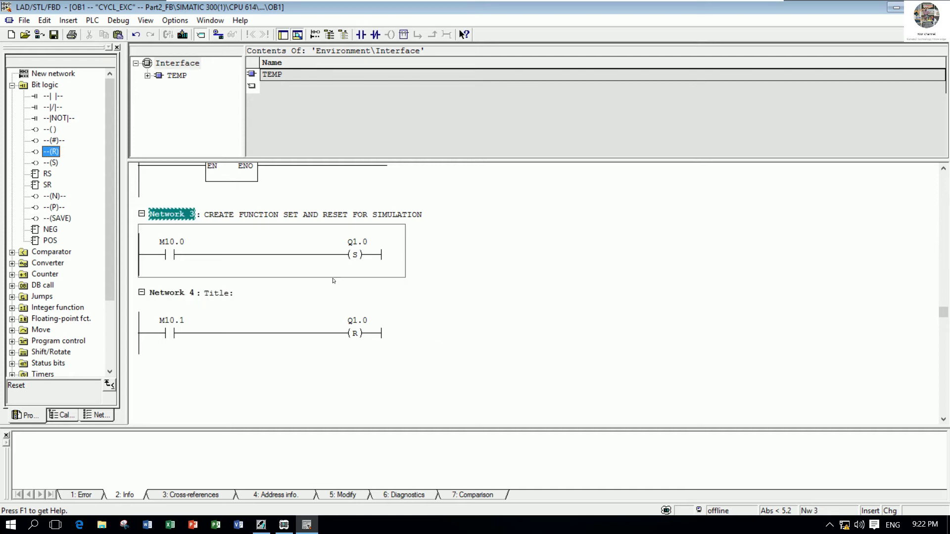
{"action": "left_click", "coordinate": [250, 406]}
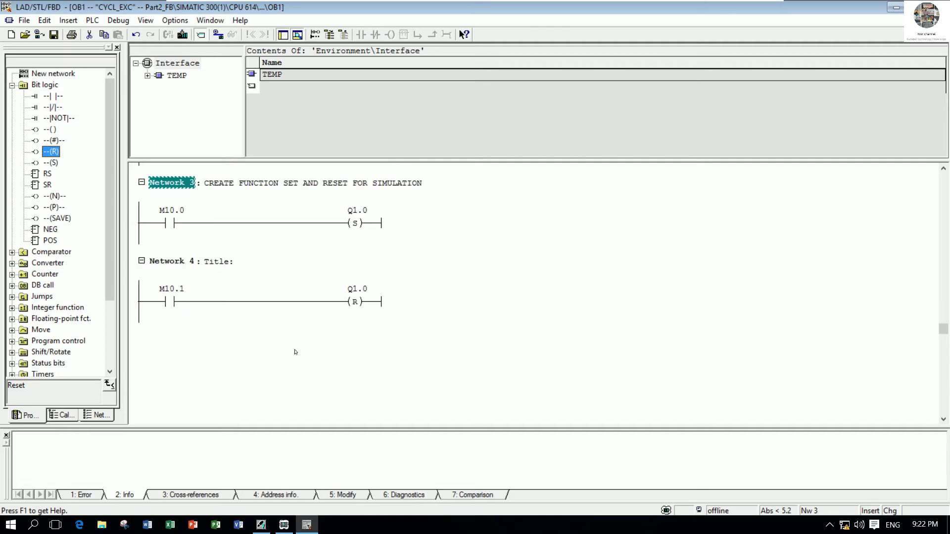
- Insert an empty network after the M10.1 reset network, undoing a misplaced first attempt
{"action": "right_click", "coordinate": [181, 367]}
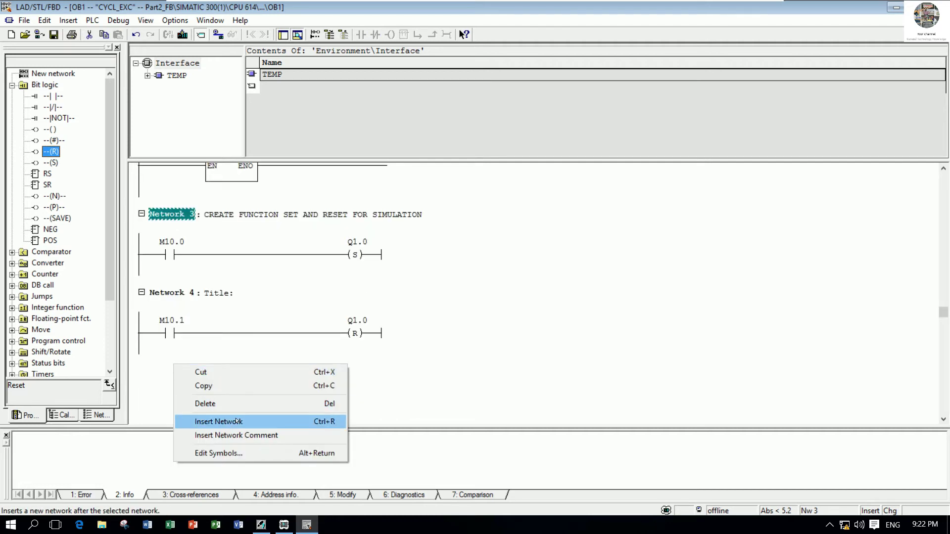
{"action": "left_click", "coordinate": [208, 422]}
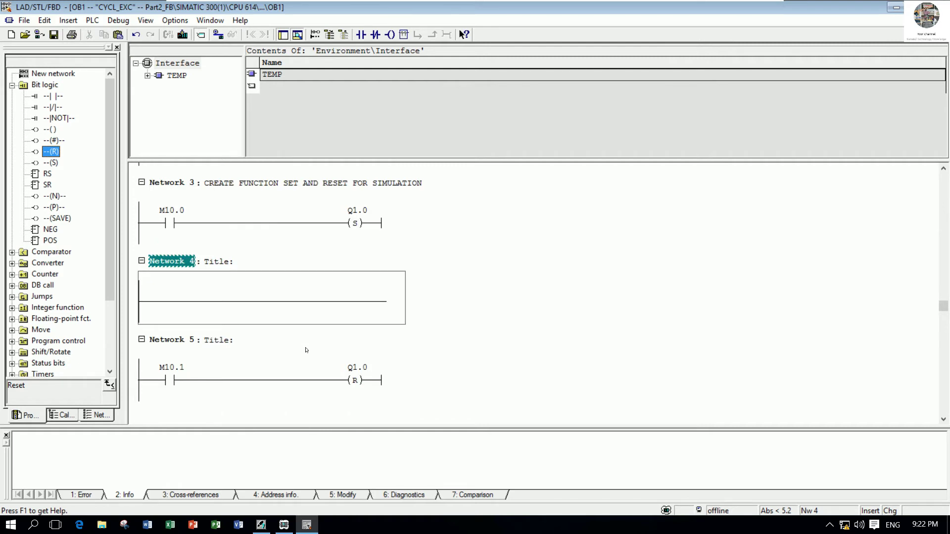
{"action": "key", "text": "ctrl+z"}
{"action": "left_click", "coordinate": [173, 296]}
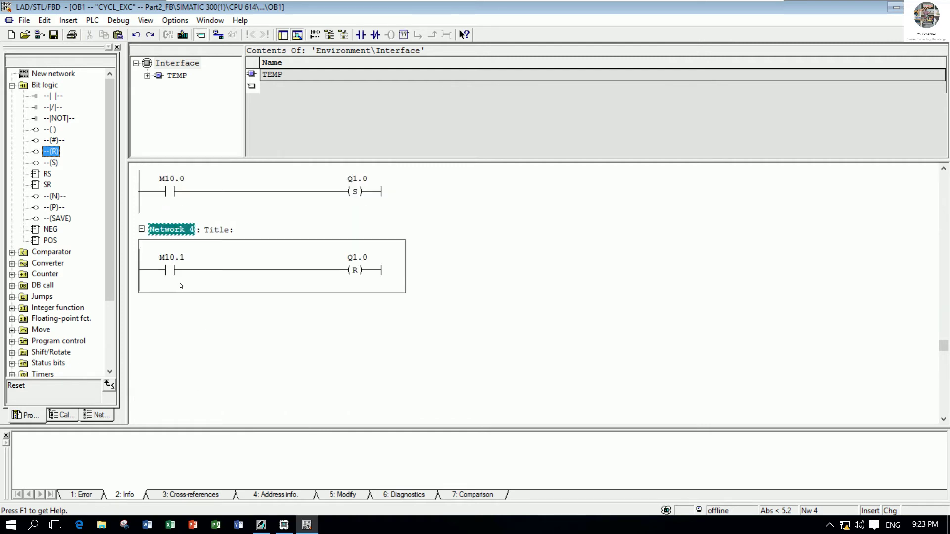
{"action": "right_click", "coordinate": [183, 310]}
{"action": "left_click", "coordinate": [229, 369]}
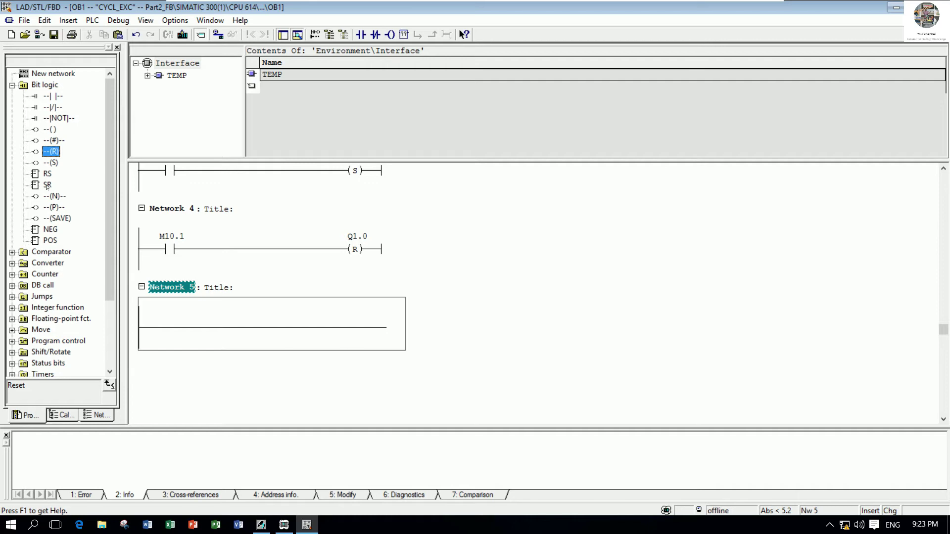
- Drag an SR flip-flop from Bit logic into Network 5, initially addressed Q1.0
{"action": "mouse_move", "coordinate": [47, 186]}
{"action": "left_mouse_down"}
{"action": "mouse_move", "coordinate": [198, 305]}
{"action": "mouse_move", "coordinate": [259, 334]}
{"action": "left_mouse_up"}
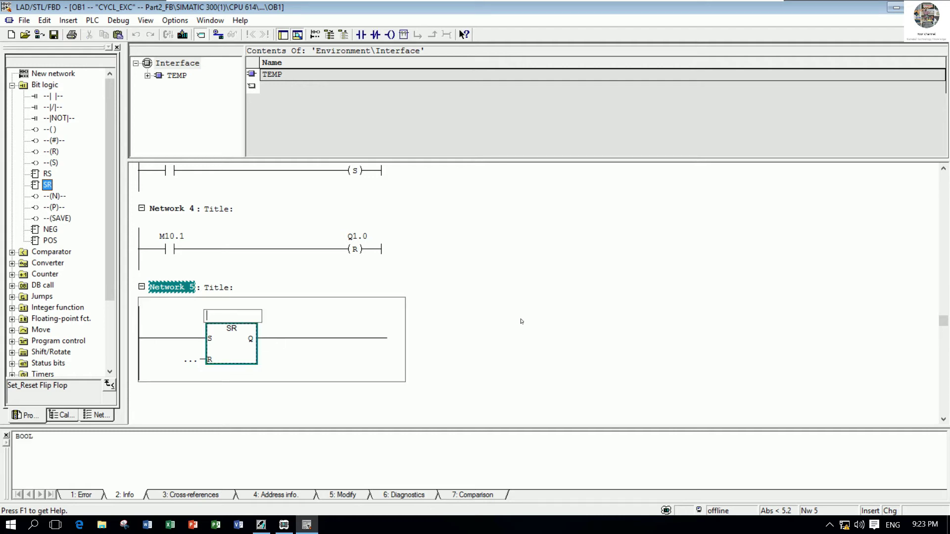
{"action": "type", "text": "q1"}
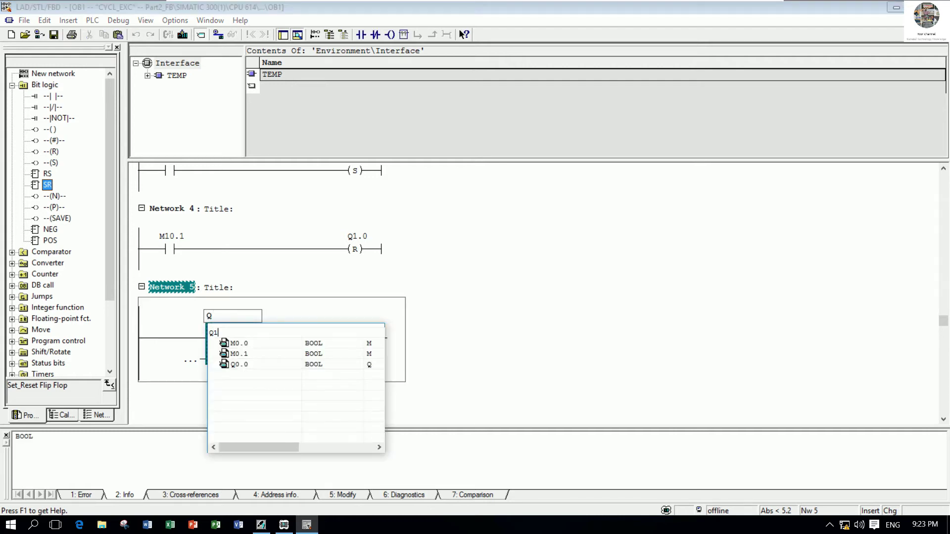
{"action": "type", "text": ".0"}
{"action": "key", "text": "Return"}
{"action": "left_click", "coordinate": [521, 322]}
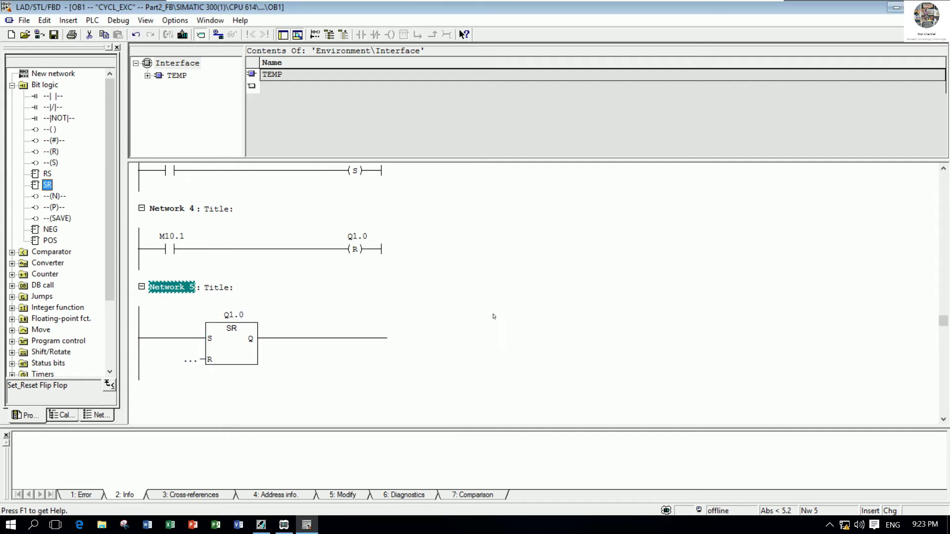
{"action": "left_click", "coordinate": [175, 252]}
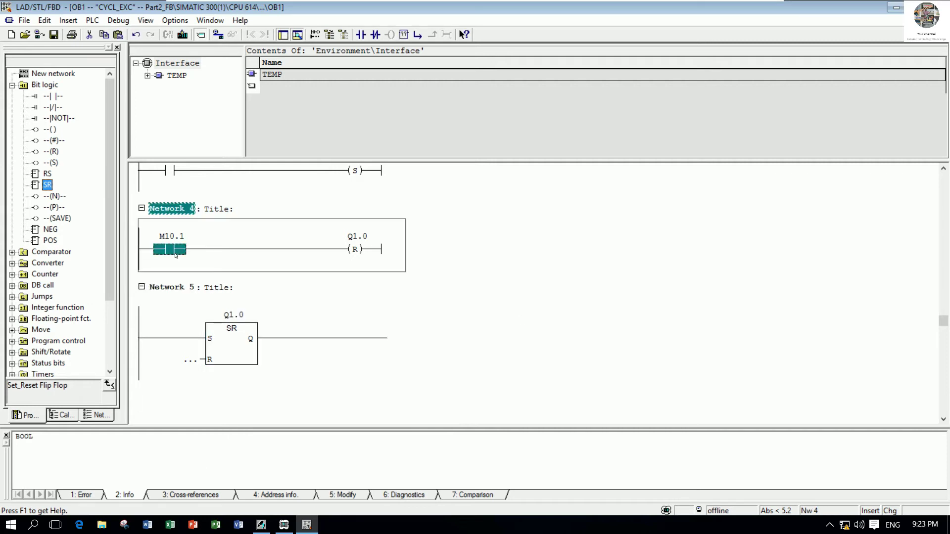
{"action": "scroll", "coordinate": [494, 255], "scroll_direction": "up", "scroll_amount": 1}
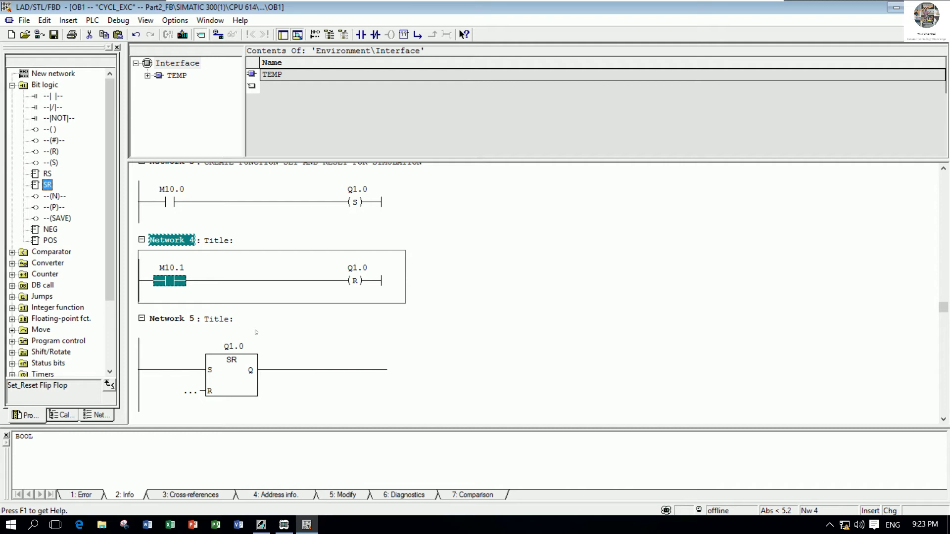
- Change the SR flip-flop's address from Q1.0 to Q2.0
{"action": "left_click", "coordinate": [232, 346]}
{"action": "left_click", "coordinate": [214, 347]}
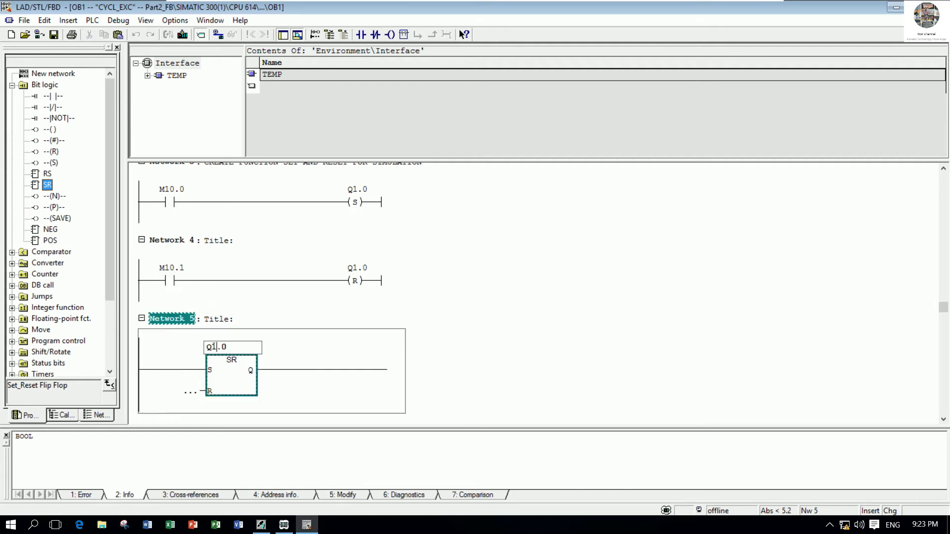
{"action": "key", "text": "BackSpace"}
{"action": "type", "text": "2"}
{"action": "key", "text": "Return"}
{"action": "left_click", "coordinate": [506, 325]}
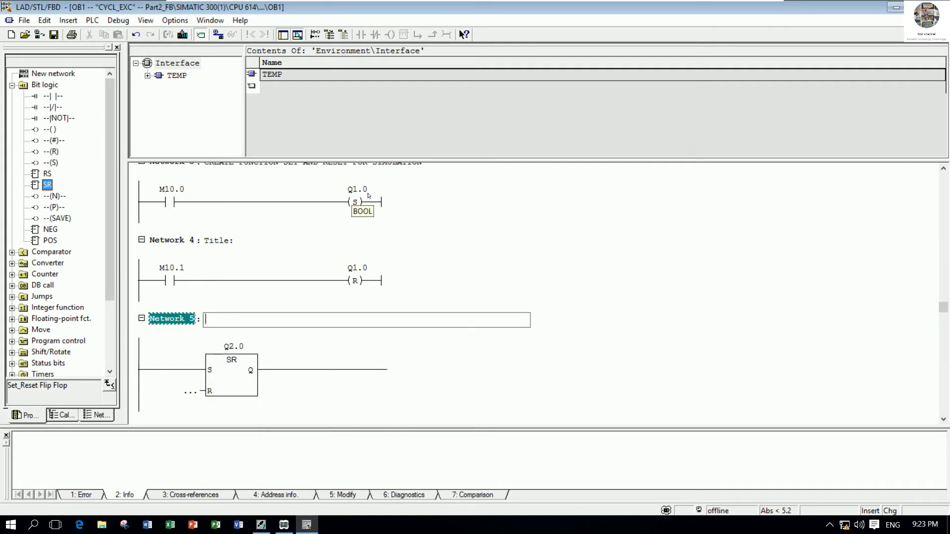
- Put a normally open contact M10.2 on the flip-flop's set input
{"action": "left_click", "coordinate": [611, 340]}
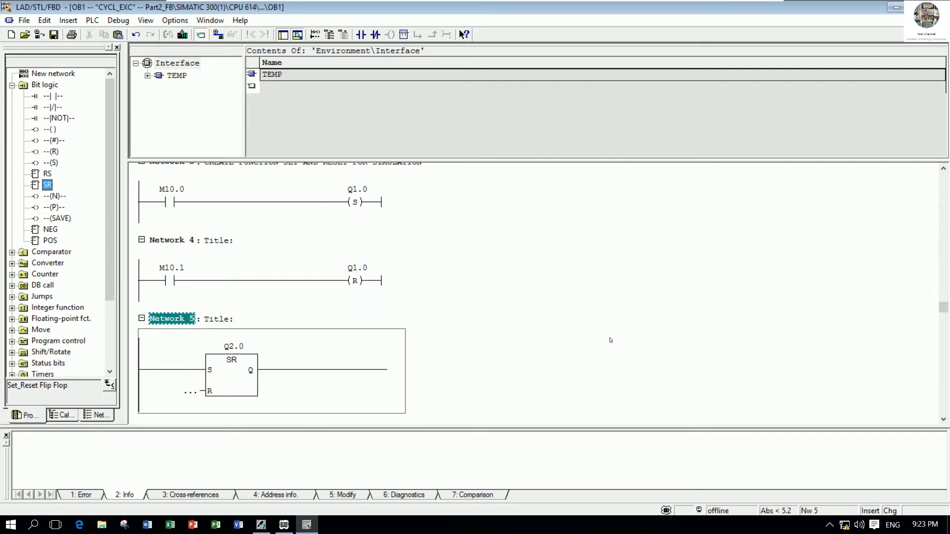
{"action": "left_click", "coordinate": [177, 375]}
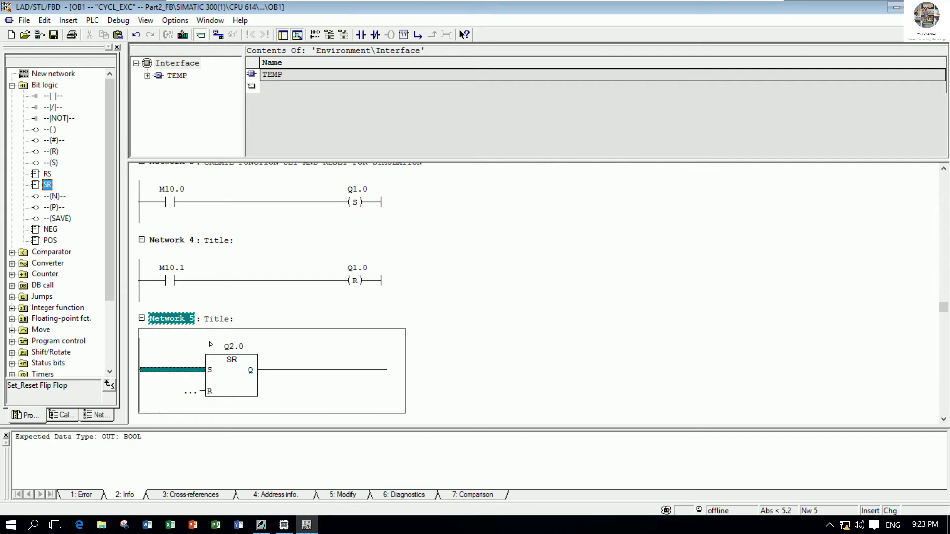
{"action": "left_click", "coordinate": [362, 34]}
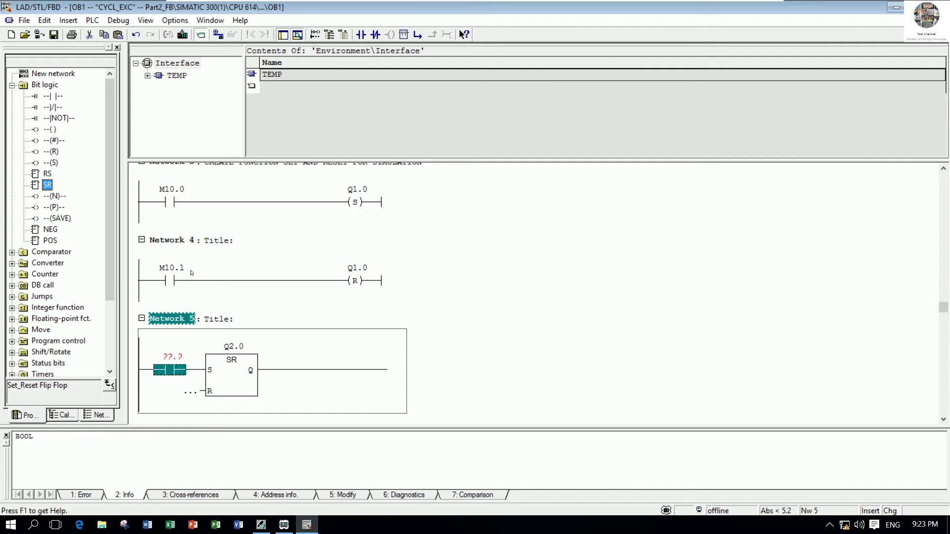
{"action": "left_click", "coordinate": [179, 354]}
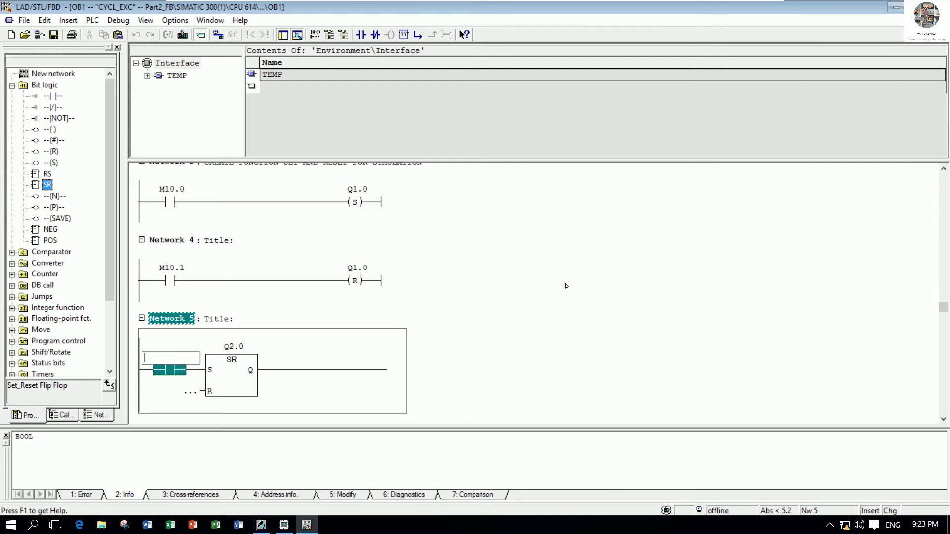
{"action": "type", "text": "M"}
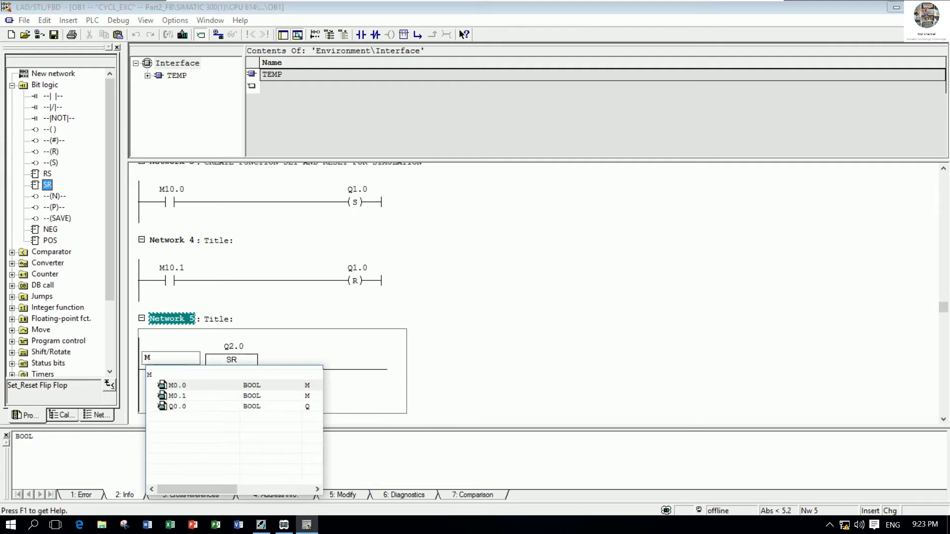
{"action": "type", "text": "10."}
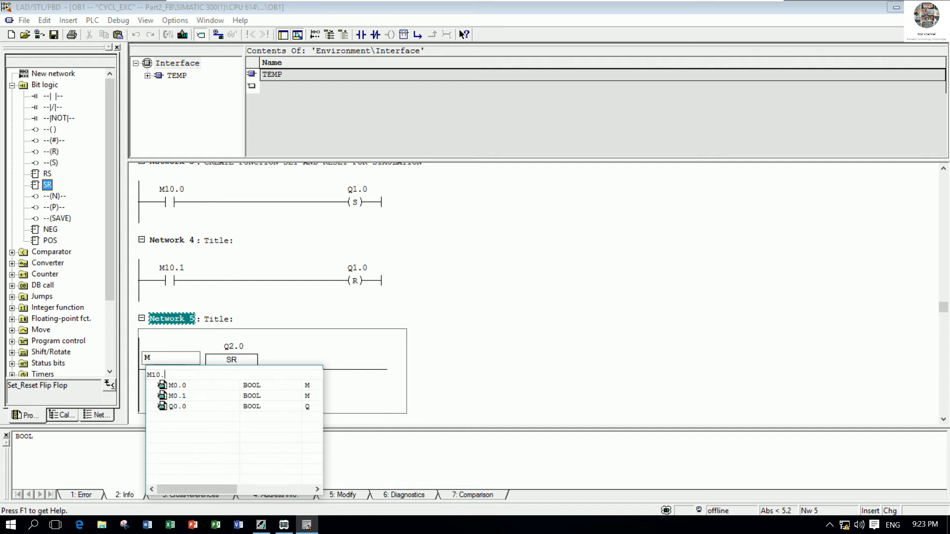
{"action": "type", "text": "2"}
{"action": "key", "text": "Return"}
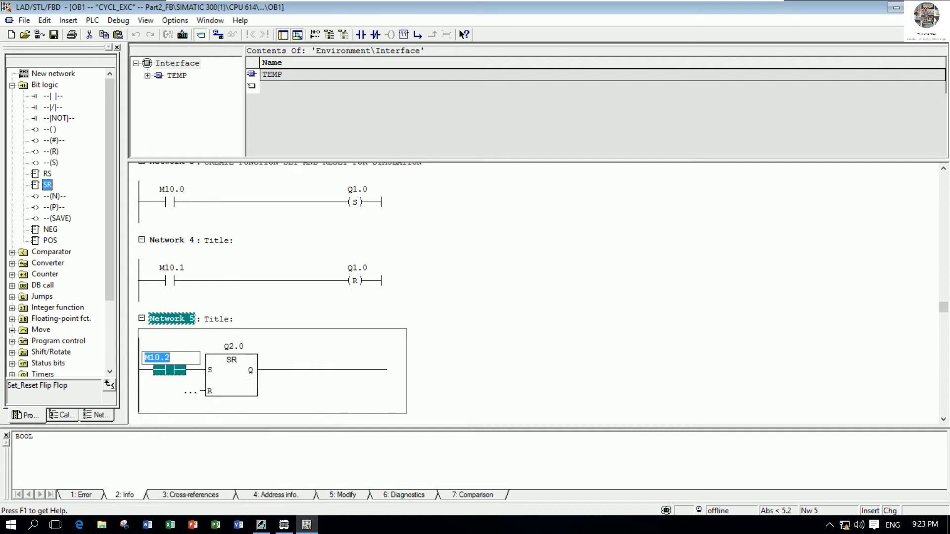
{"action": "left_click", "coordinate": [563, 281]}
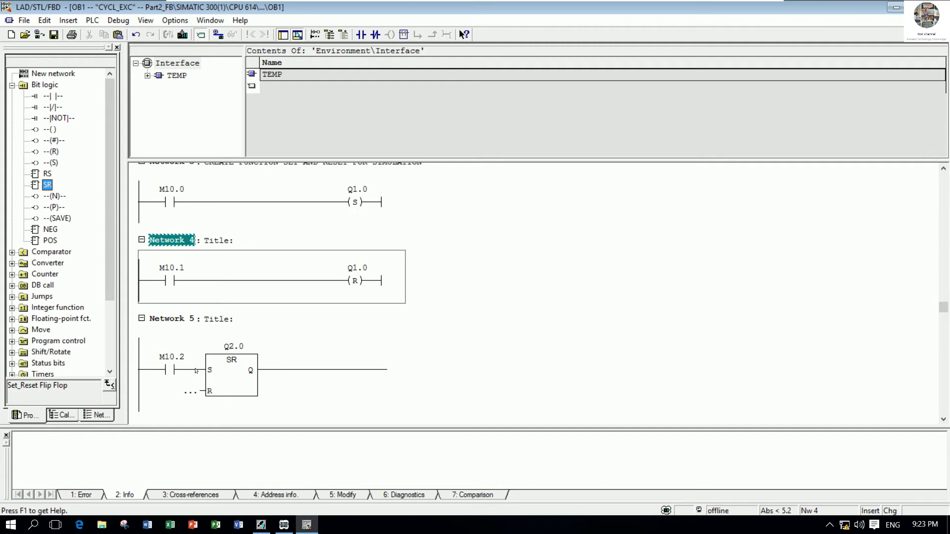
- Address the flip-flop's reset input M10.3 and clear the selection
{"action": "left_click", "coordinate": [190, 392]}
{"action": "type", "text": "M"}
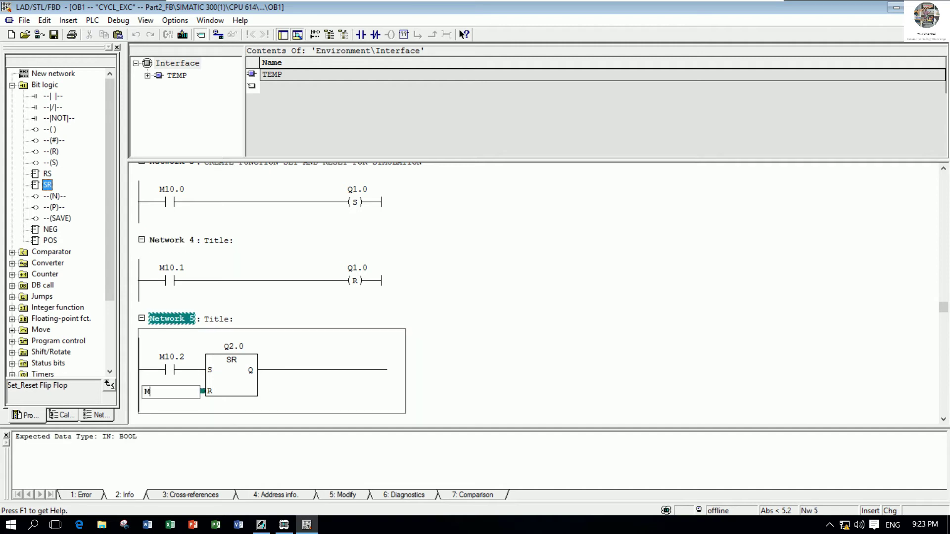
{"action": "type", "text": "10.3"}
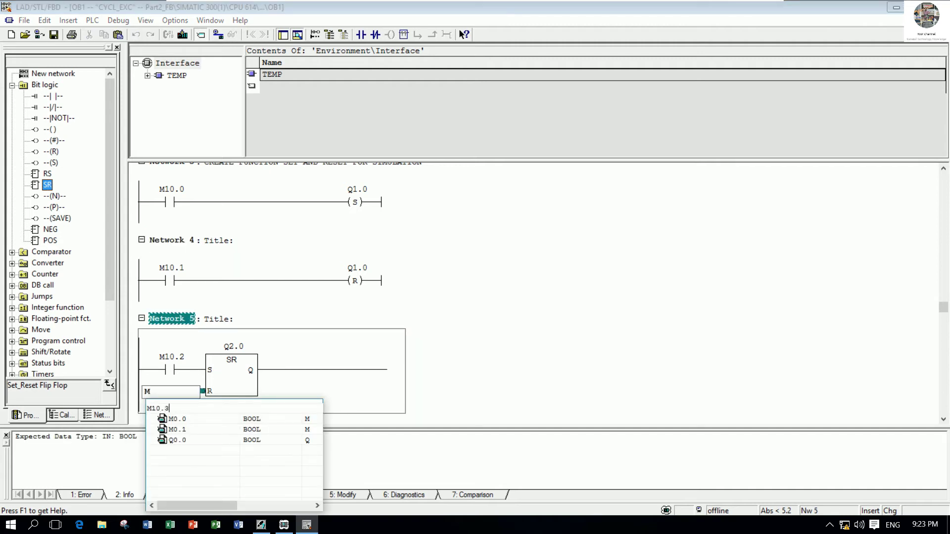
{"action": "key", "text": "Return"}
{"action": "key", "text": "Return"}
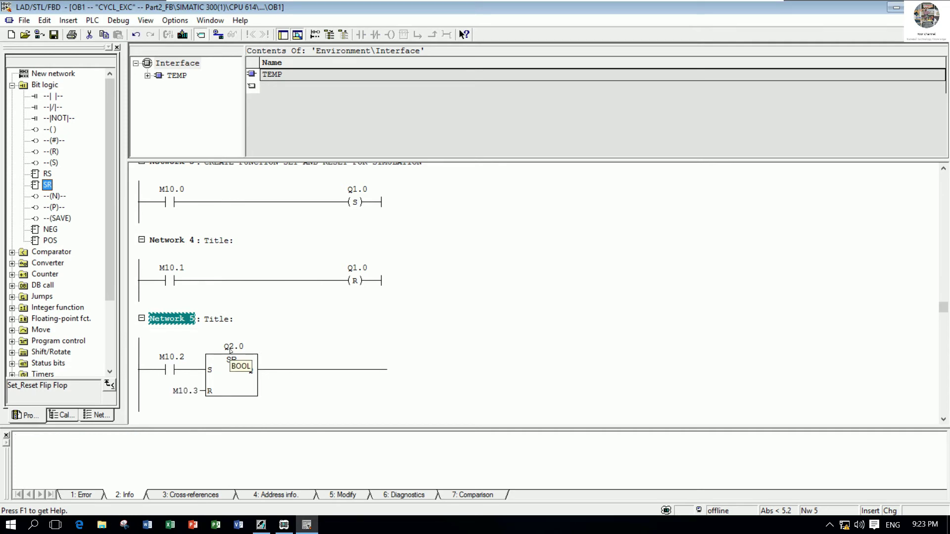
{"action": "left_click", "coordinate": [481, 305]}
{"action": "left_click", "coordinate": [488, 312]}
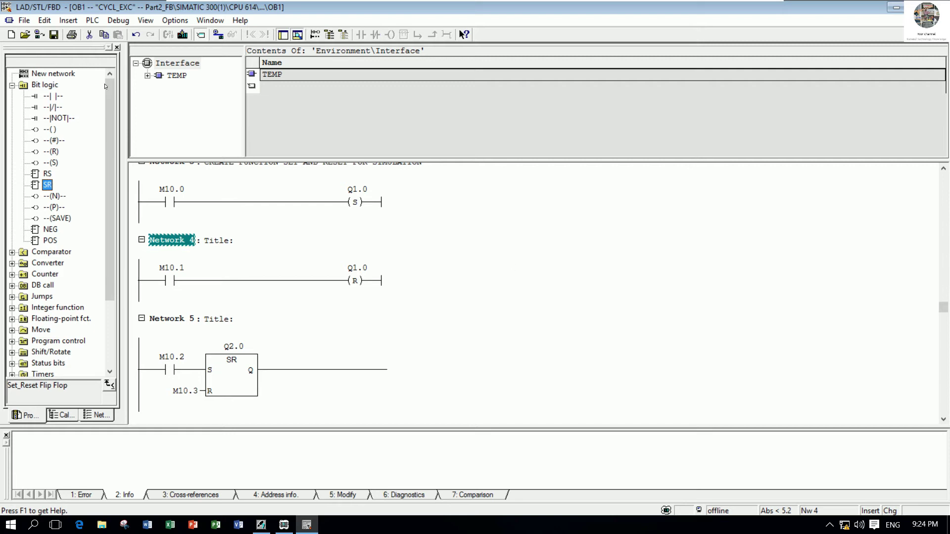
- Save OB1 and set the PG/PC interface access path to PLCSIM.MPI.1
{"action": "left_click", "coordinate": [54, 34]}
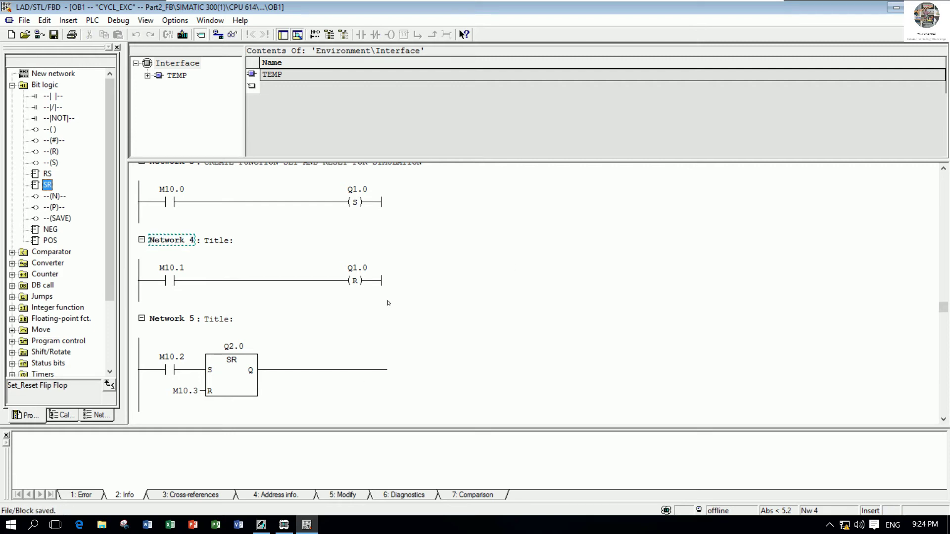
{"action": "left_click", "coordinate": [262, 524]}
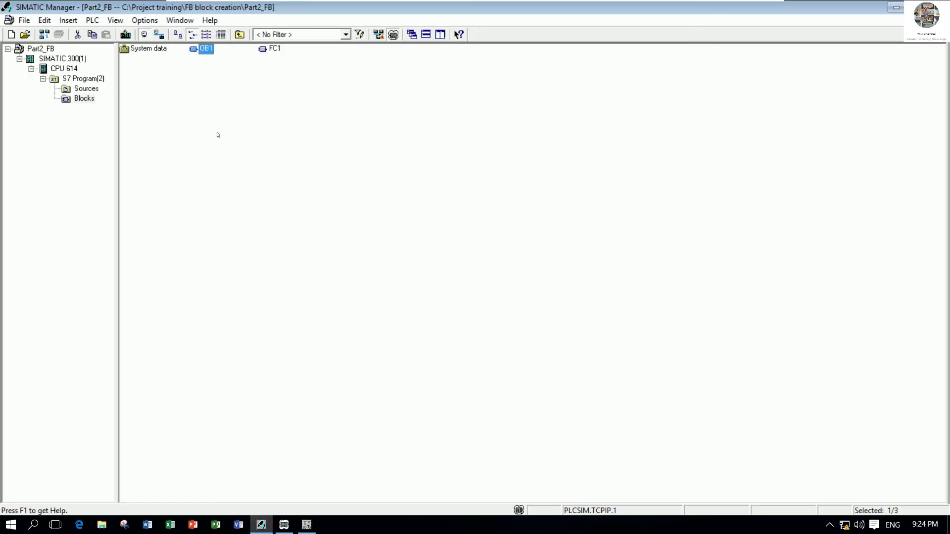
{"action": "left_click", "coordinate": [144, 20]}
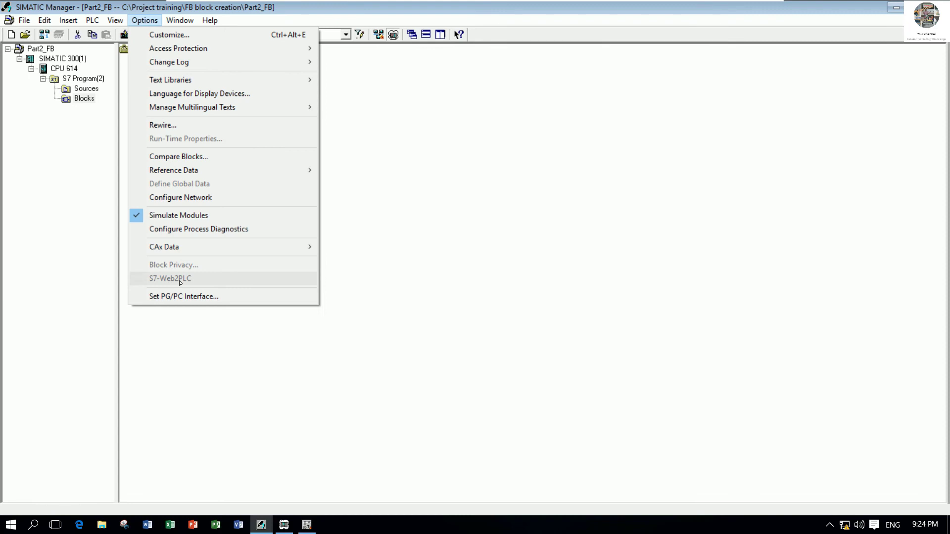
{"action": "left_click", "coordinate": [183, 296]}
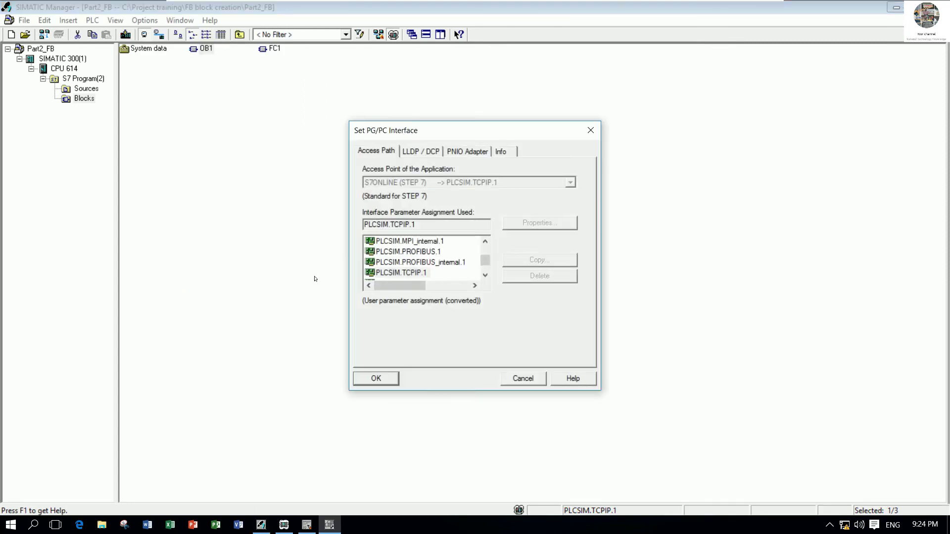
{"action": "left_click_drag", "start_coordinate": [485, 266], "coordinate": [495, 259]}
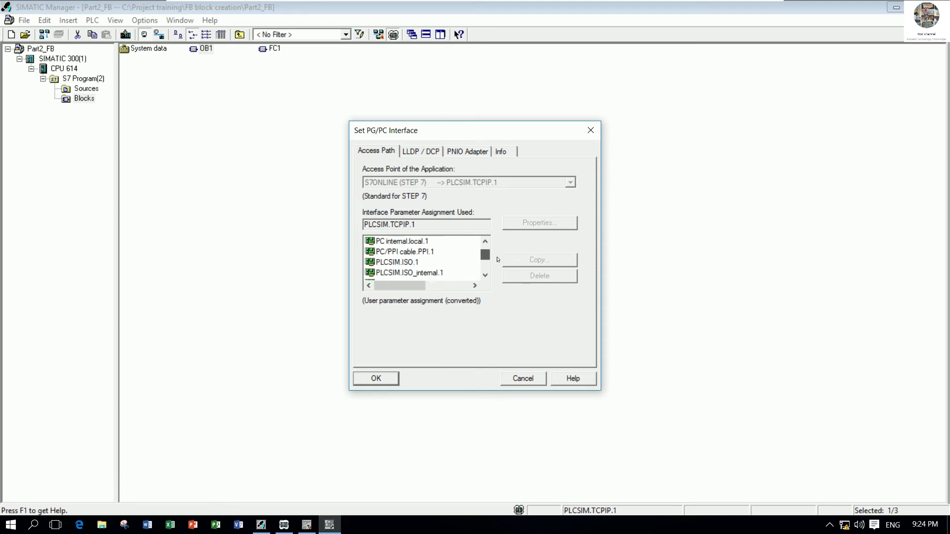
{"action": "left_click_drag", "start_coordinate": [497, 260], "coordinate": [498, 265]}
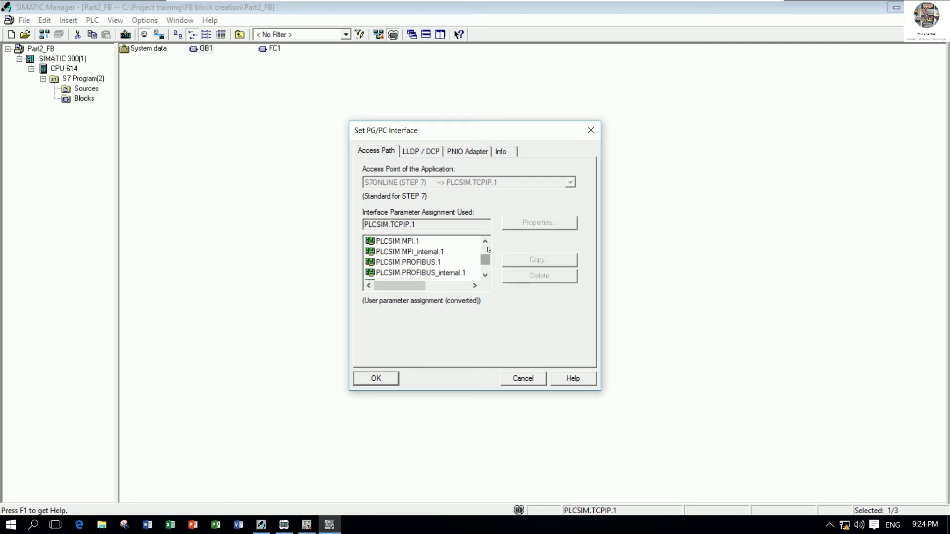
{"action": "left_click", "coordinate": [487, 243]}
{"action": "left_click", "coordinate": [487, 243]}
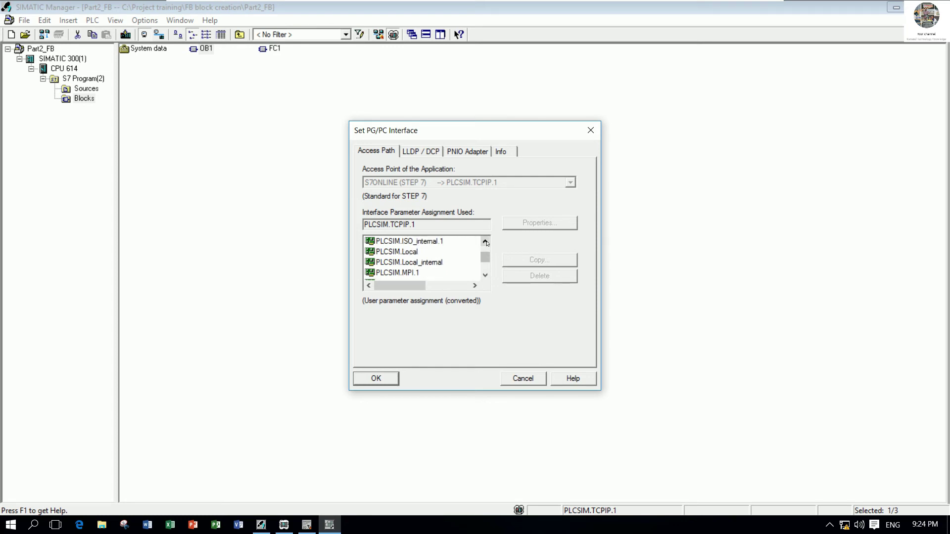
{"action": "double_click", "coordinate": [486, 243]}
{"action": "left_click", "coordinate": [485, 275]}
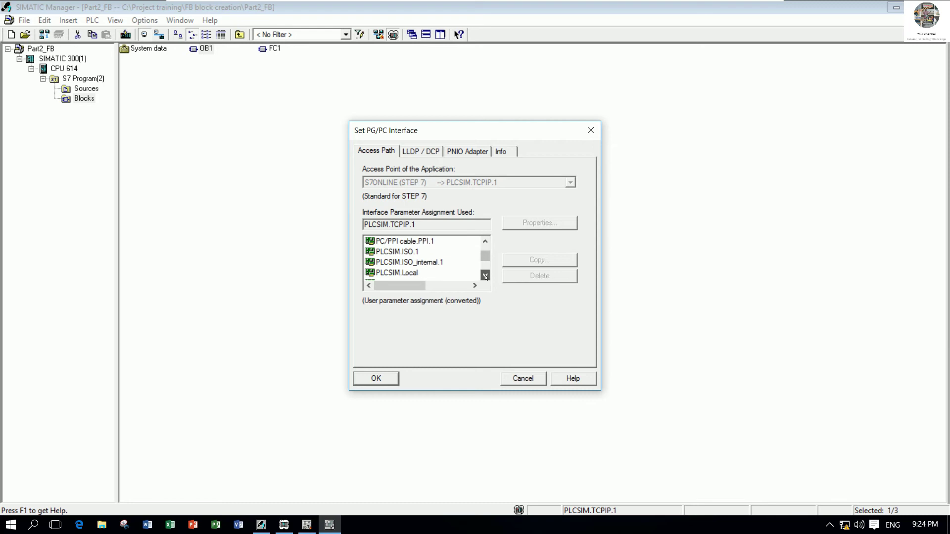
{"action": "double_click", "coordinate": [485, 275]}
{"action": "left_click", "coordinate": [485, 275]}
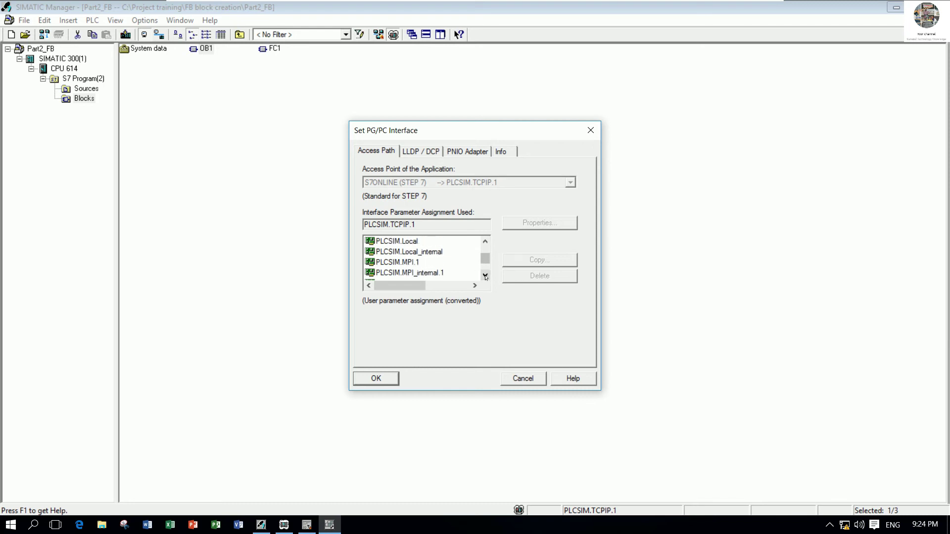
{"action": "left_click", "coordinate": [375, 263]}
{"action": "left_click", "coordinate": [376, 378]}
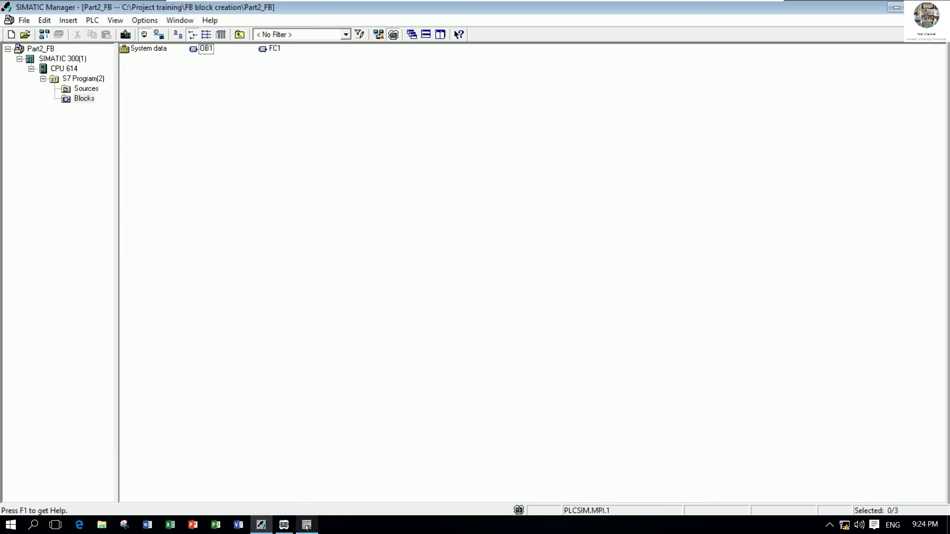
- Save and close OB1, then select System data, OB1 and FC1 in the block list
{"action": "left_click", "coordinate": [284, 526]}
{"action": "left_click", "coordinate": [307, 525]}
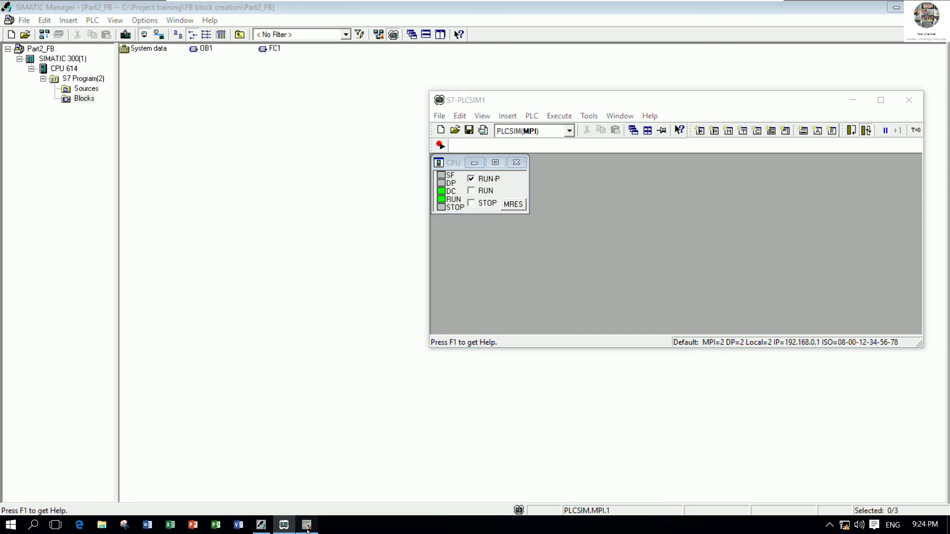
{"action": "left_click", "coordinate": [53, 34]}
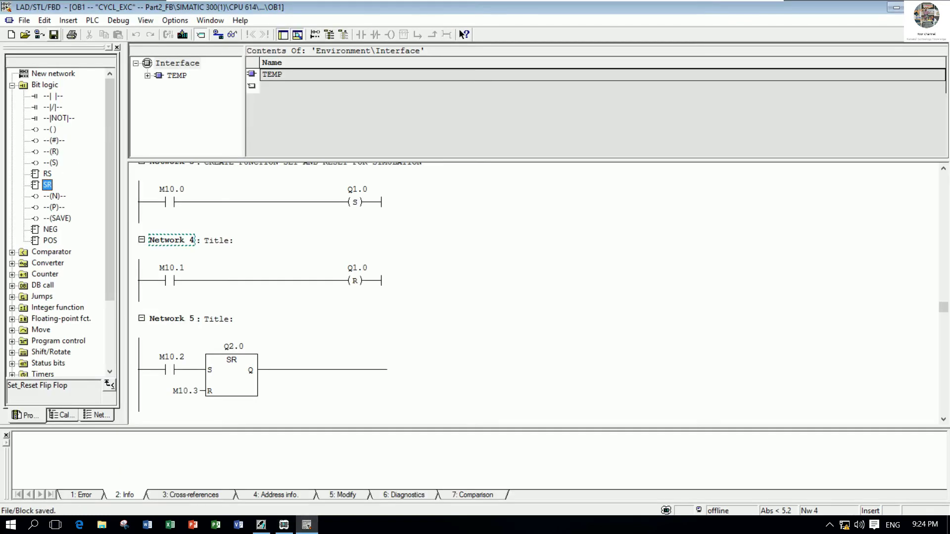
{"action": "key", "text": "alt+F4"}
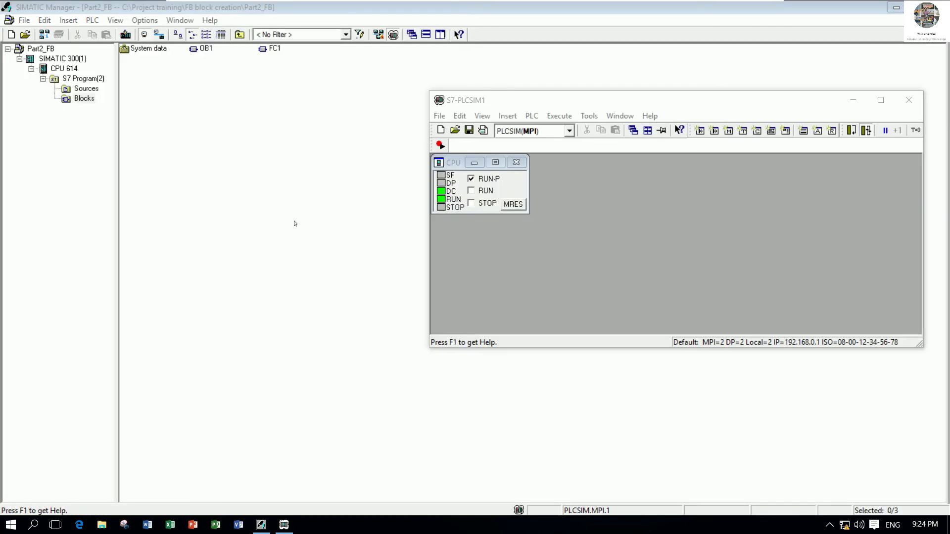
{"action": "left_click", "coordinate": [314, 121]}
{"action": "left_click_drag", "start_coordinate": [347, 79], "coordinate": [138, 48]}
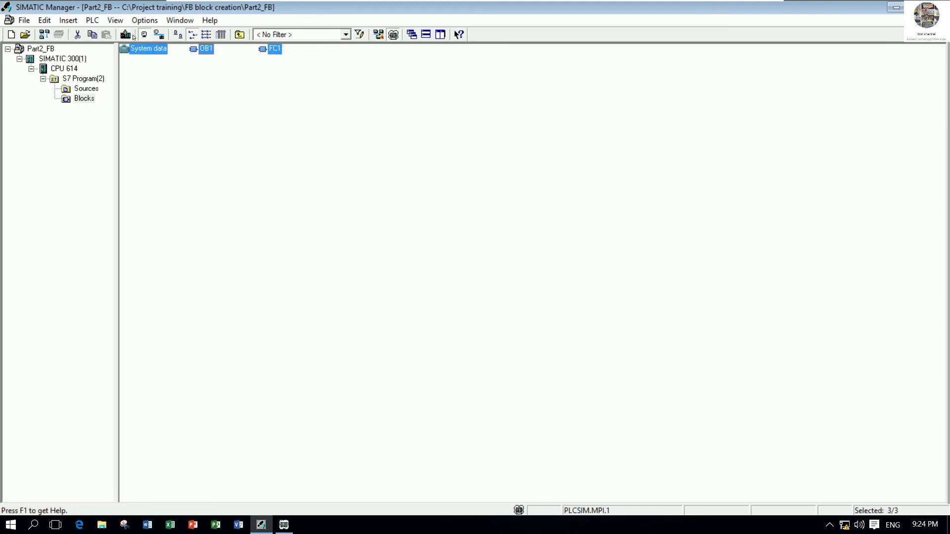
- Download System data, OB1 and FC1, accepting the system-data overwrite and CPU stop prompts
{"action": "left_click", "coordinate": [132, 36]}
{"action": "left_click", "coordinate": [410, 285]}
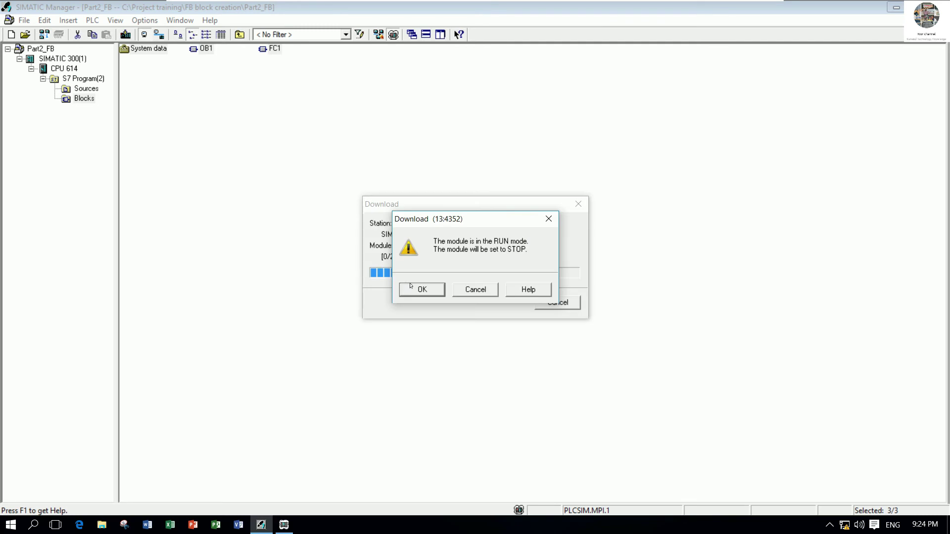
{"action": "left_click", "coordinate": [393, 289]}
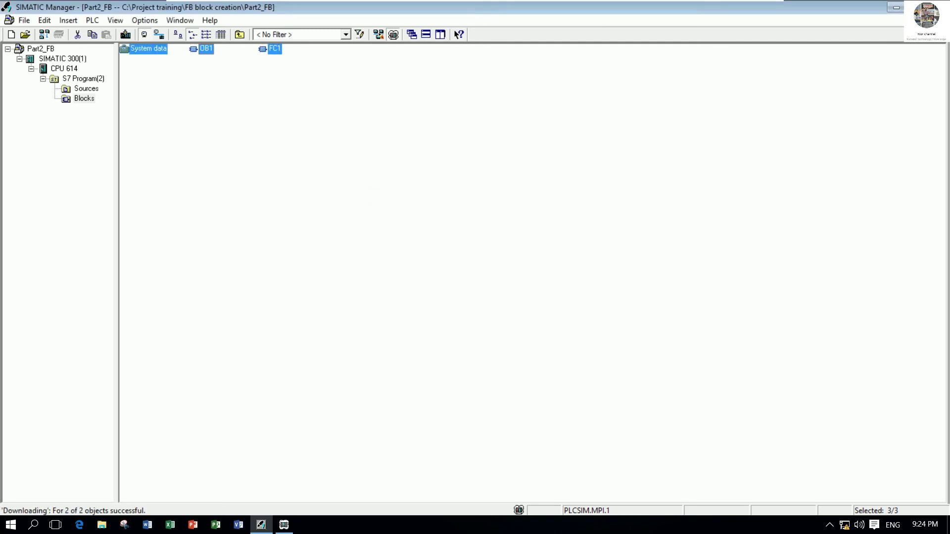
{"action": "left_click", "coordinate": [351, 267]}
{"action": "left_click", "coordinate": [284, 525]}
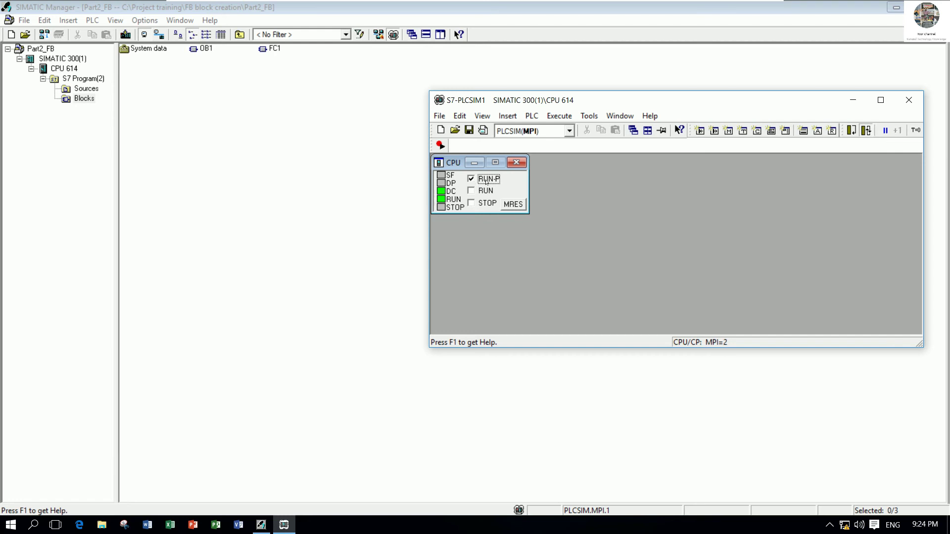
- Open OB1 and switch on online status monitoring
{"action": "left_click", "coordinate": [205, 49]}
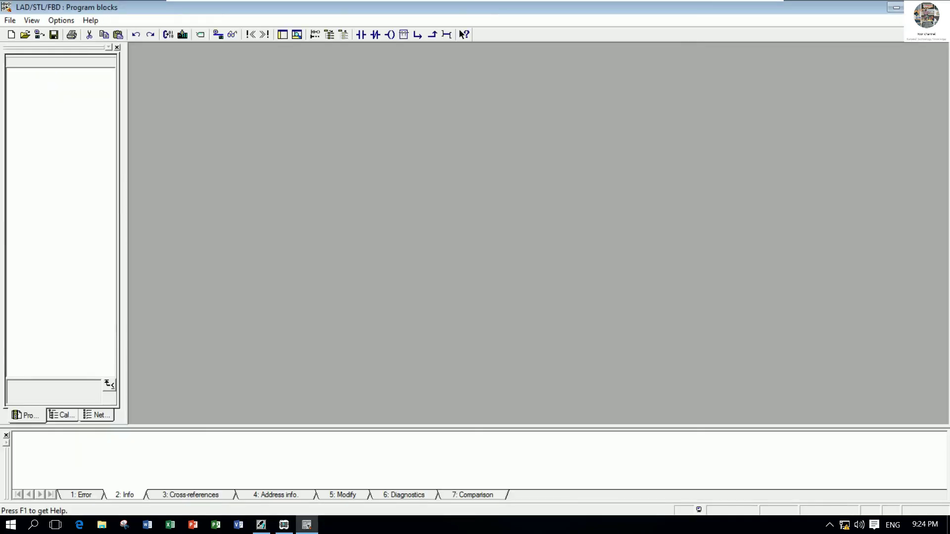
{"action": "scroll", "coordinate": [410, 267], "scroll_direction": "down", "scroll_amount": 1}
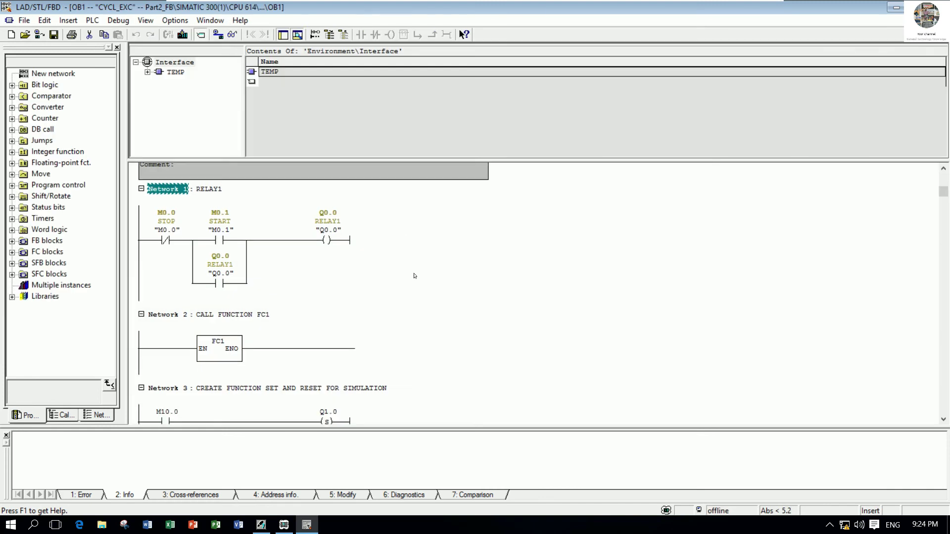
{"action": "scroll", "coordinate": [414, 275], "scroll_direction": "down", "scroll_amount": 1}
{"action": "scroll", "coordinate": [417, 281], "scroll_direction": "down", "scroll_amount": 1}
{"action": "scroll", "coordinate": [417, 283], "scroll_direction": "down", "scroll_amount": 1}
{"action": "scroll", "coordinate": [417, 283], "scroll_direction": "down", "scroll_amount": 1}
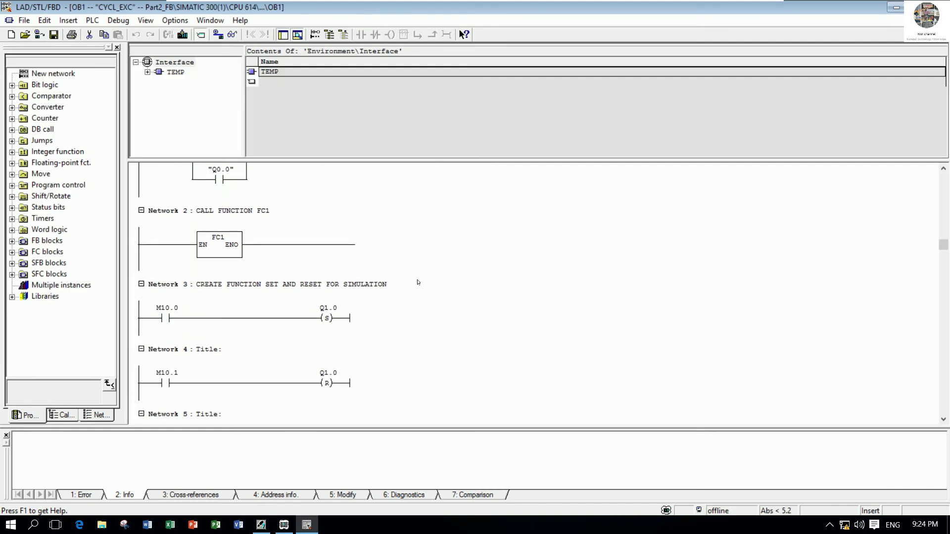
{"action": "scroll", "coordinate": [381, 219], "scroll_direction": "down", "scroll_amount": 1}
{"action": "scroll", "coordinate": [382, 218], "scroll_direction": "down", "scroll_amount": 1}
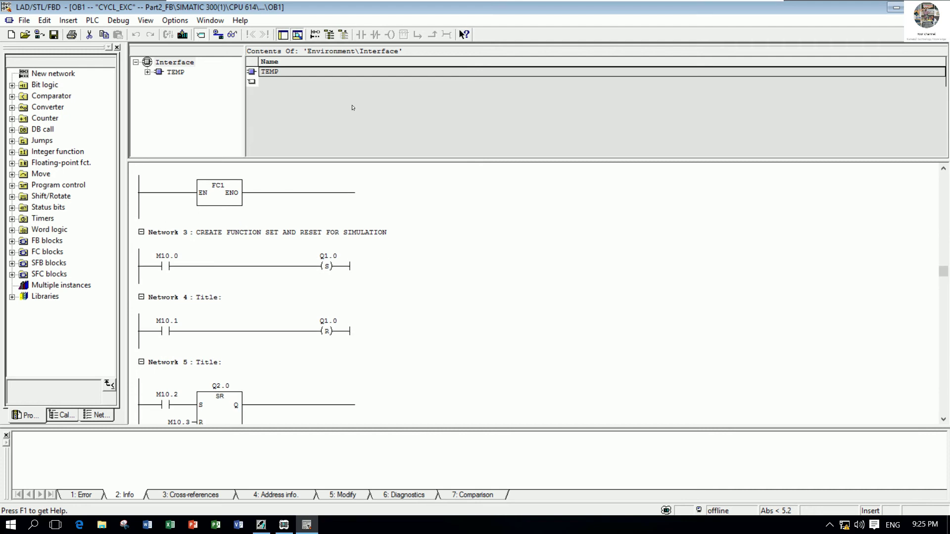
{"action": "left_click", "coordinate": [232, 34]}
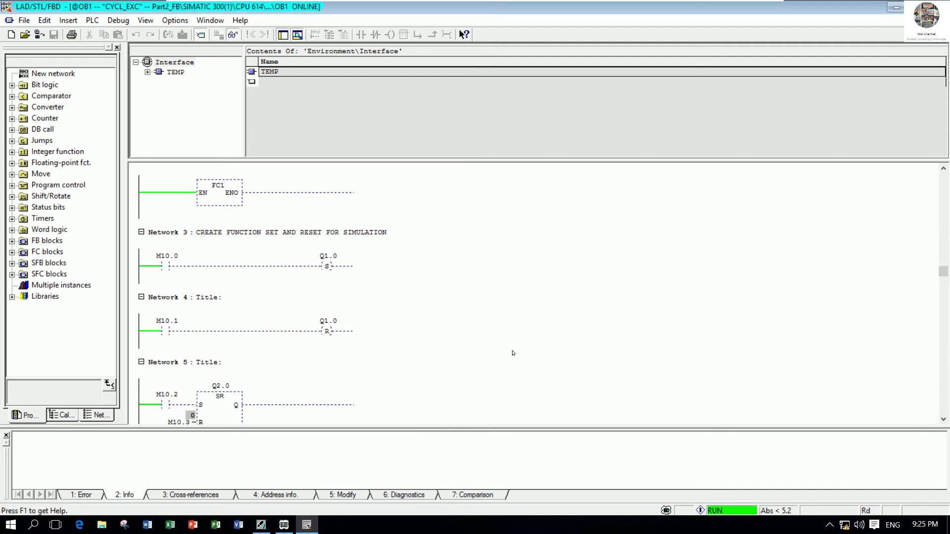
- Enlarge and zoom the monitored ladder to view Networks 3–5
{"action": "left_click", "coordinate": [943, 419]}
{"action": "scroll", "coordinate": [945, 420], "scroll_direction": "down", "scroll_amount": 1}
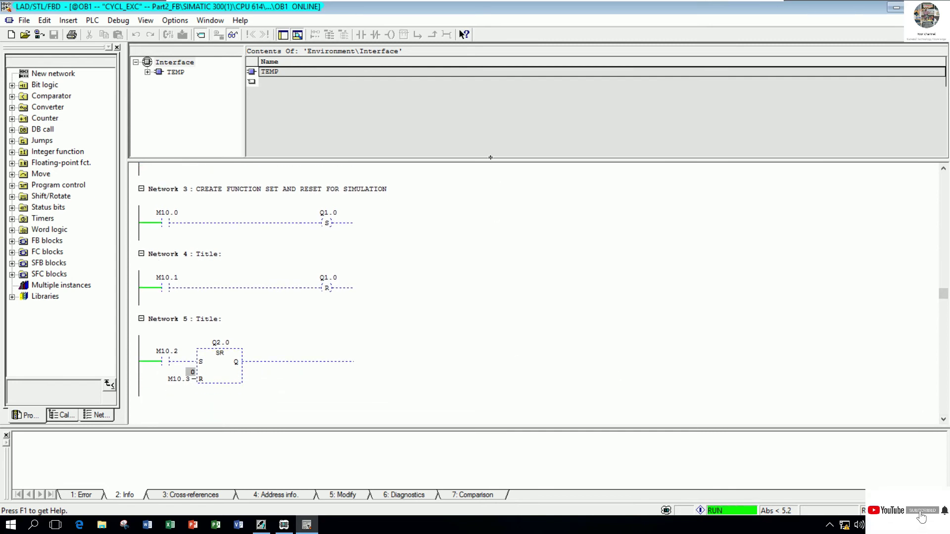
{"action": "left_click_drag", "start_coordinate": [490, 159], "coordinate": [490, 90]}
{"action": "scroll", "coordinate": [380, 222], "scroll_direction": "up", "scroll_amount": 2}
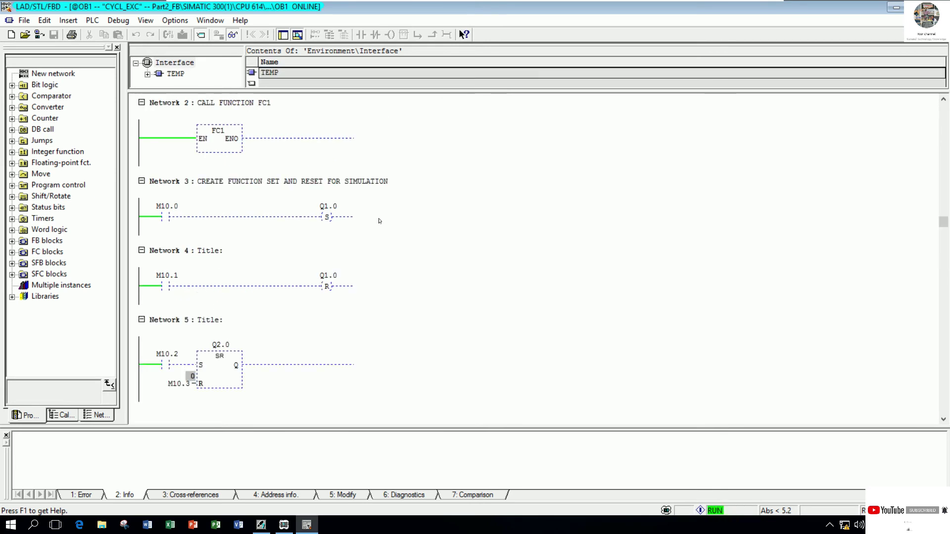
{"action": "key", "text": "ctrl+KP_Add"}
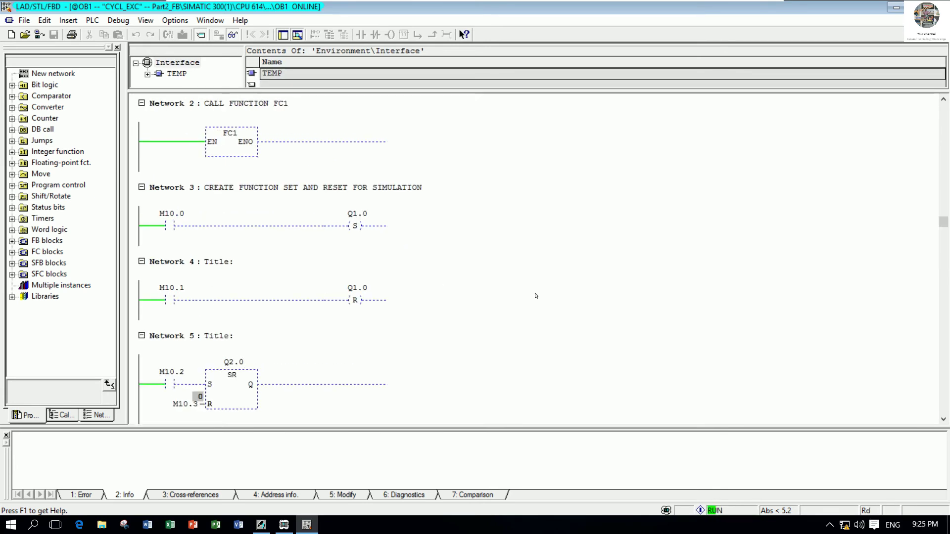
{"action": "scroll", "coordinate": [399, 251], "scroll_direction": "down", "scroll_amount": 1}
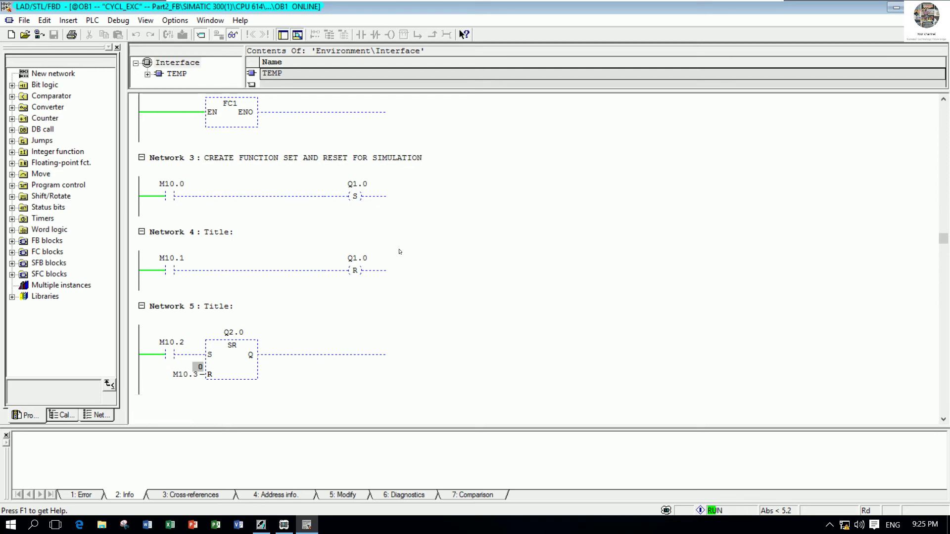
{"action": "scroll", "coordinate": [401, 252], "scroll_direction": "down", "scroll_amount": 1}
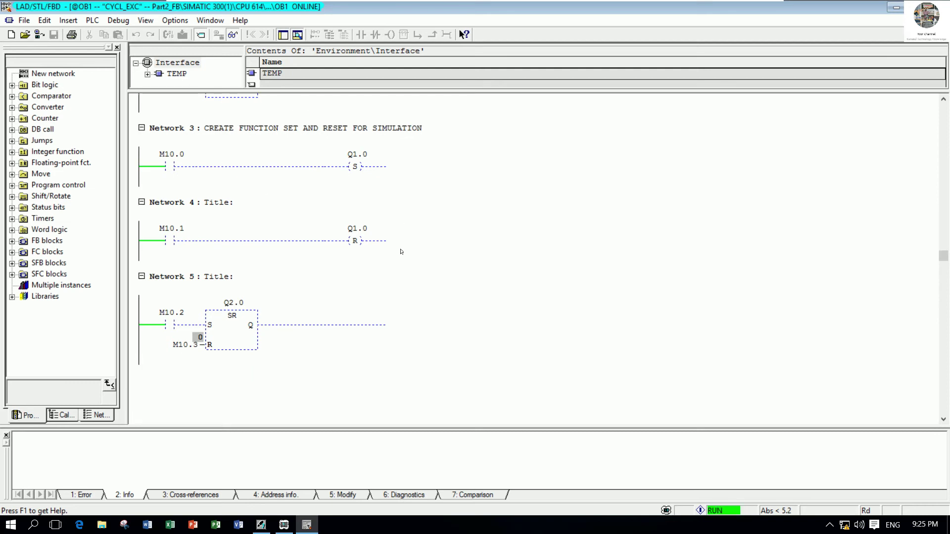
{"action": "left_click", "coordinate": [943, 419]}
{"action": "left_click", "coordinate": [943, 420]}
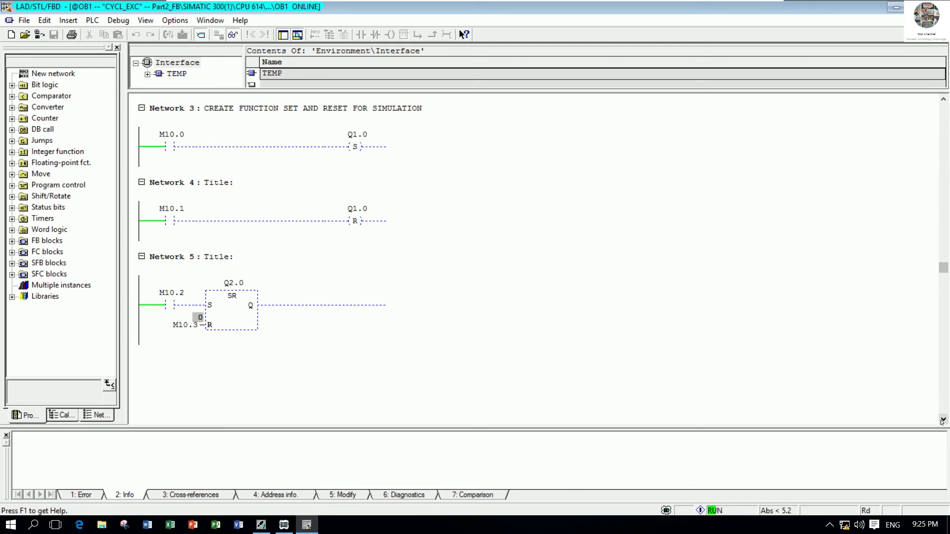
{"action": "scroll", "coordinate": [443, 328], "scroll_direction": "up", "scroll_amount": 1}
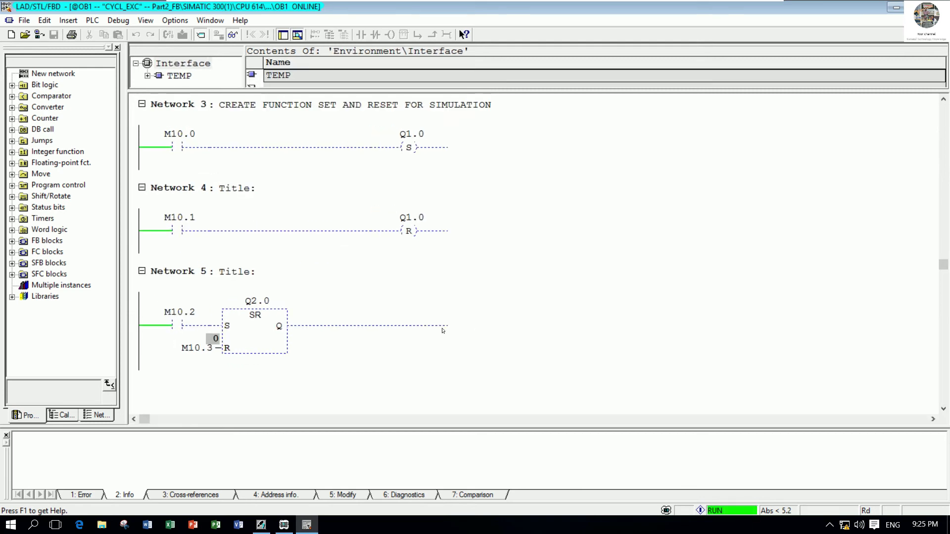
{"action": "scroll", "coordinate": [443, 329], "scroll_direction": "up", "scroll_amount": 1}
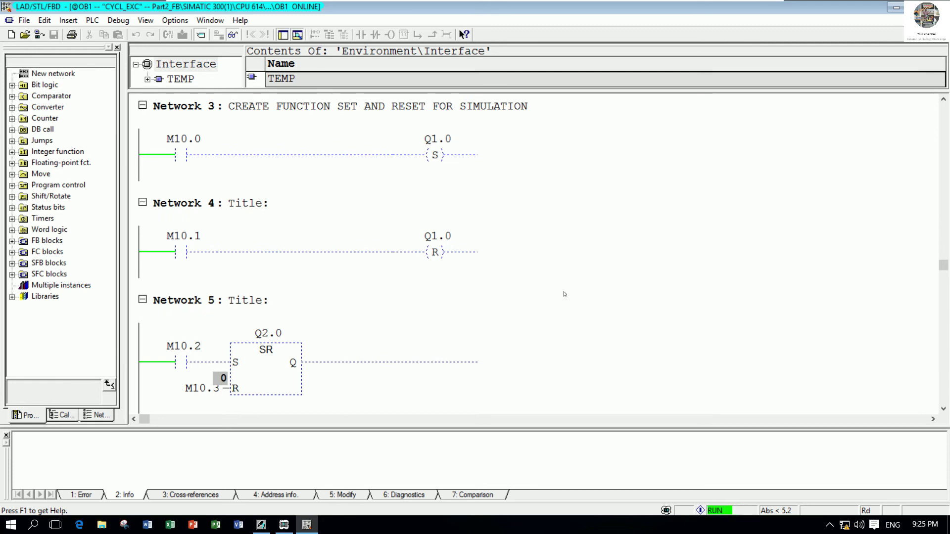
- Bring S7-PLCSIM forward and move it right, clear of the Q1.0 coils
{"action": "left_click", "coordinate": [284, 524]}
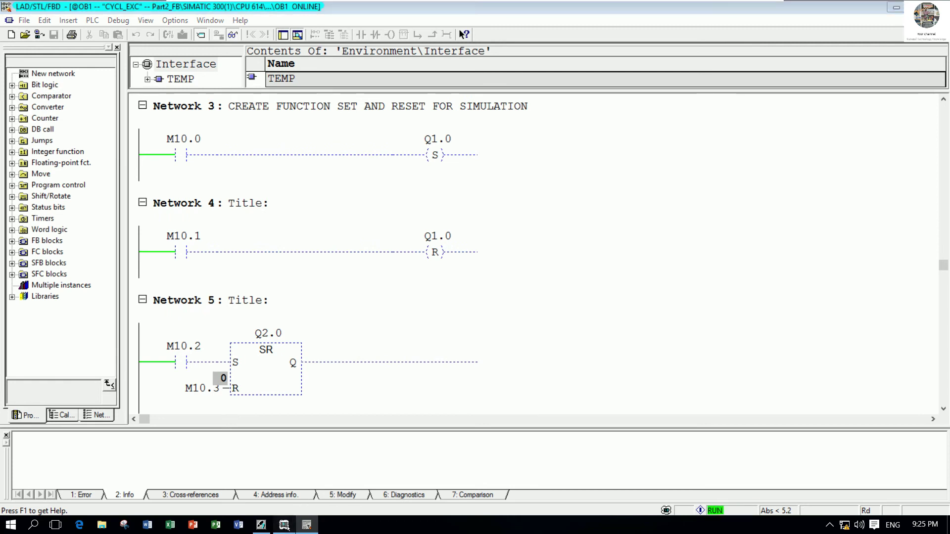
{"action": "left_click_drag", "start_coordinate": [635, 103], "coordinate": [708, 122]}
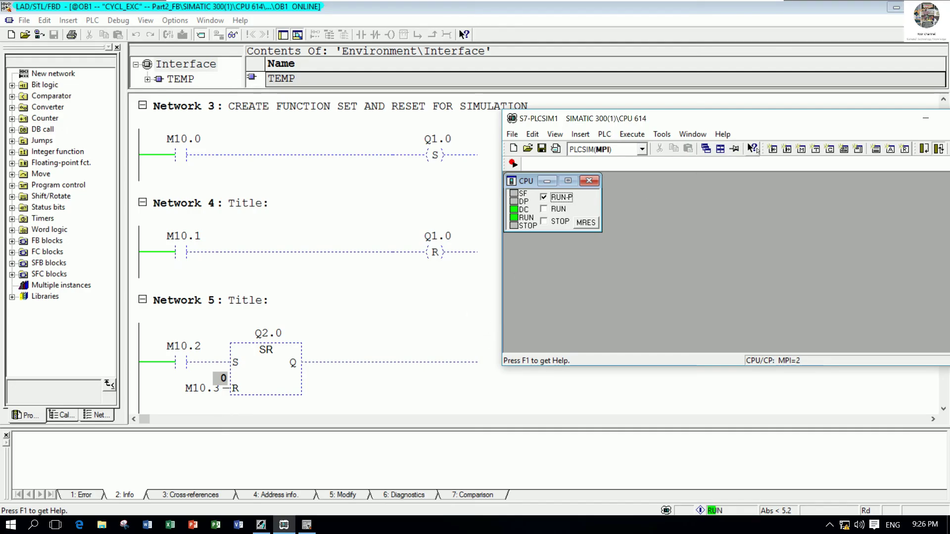
- Insert a bit-memory monitor addressed MB 10
{"action": "left_click", "coordinate": [801, 149]}
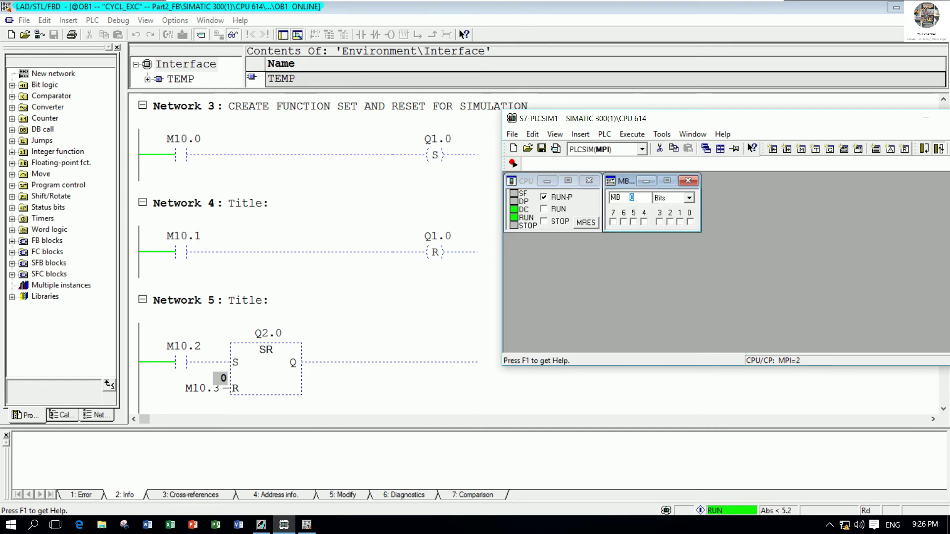
{"action": "left_click", "coordinate": [628, 197]}
{"action": "type", "text": "1"}
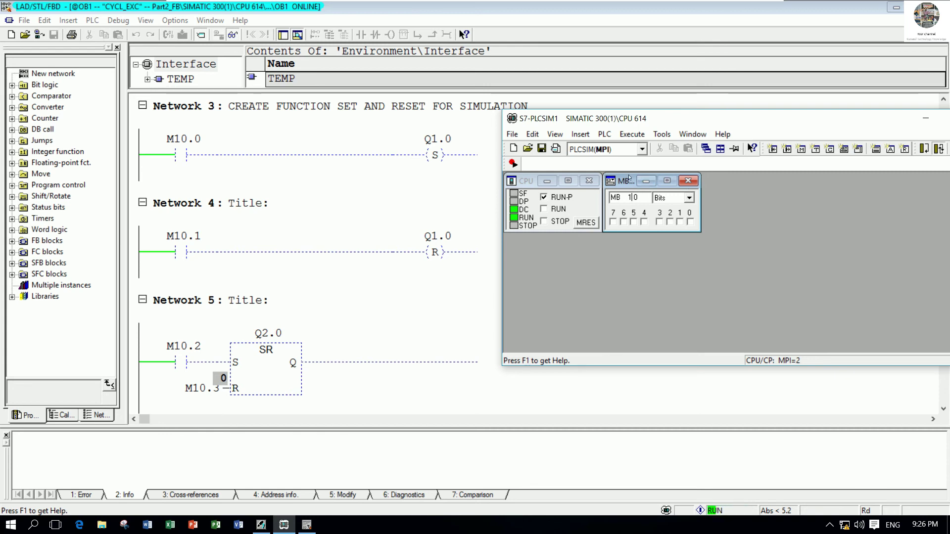
- Add a second monitor and change its address to QB 1
{"action": "left_click", "coordinate": [802, 149]}
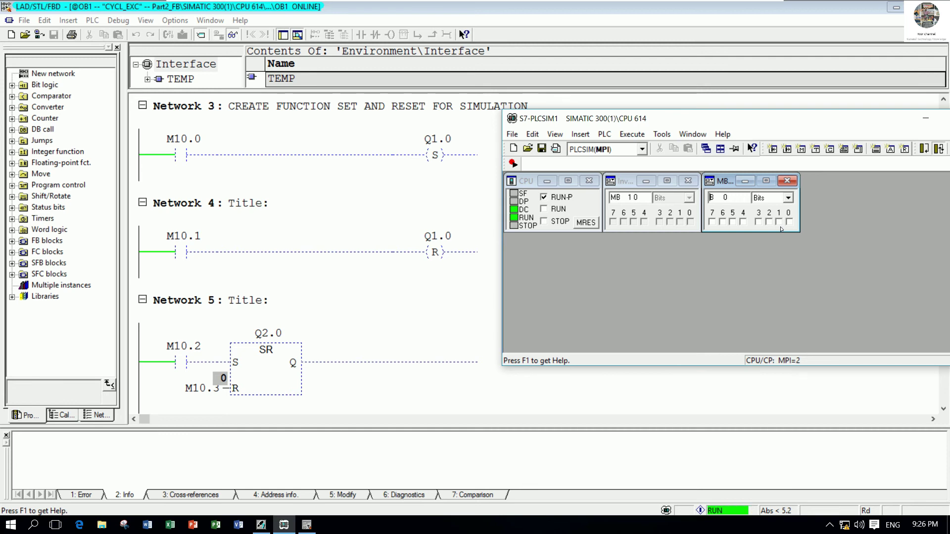
{"action": "type", "text": "Q"}
{"action": "left_click", "coordinate": [713, 197]}
{"action": "key", "text": "Delete"}
{"action": "type", "text": "Q"}
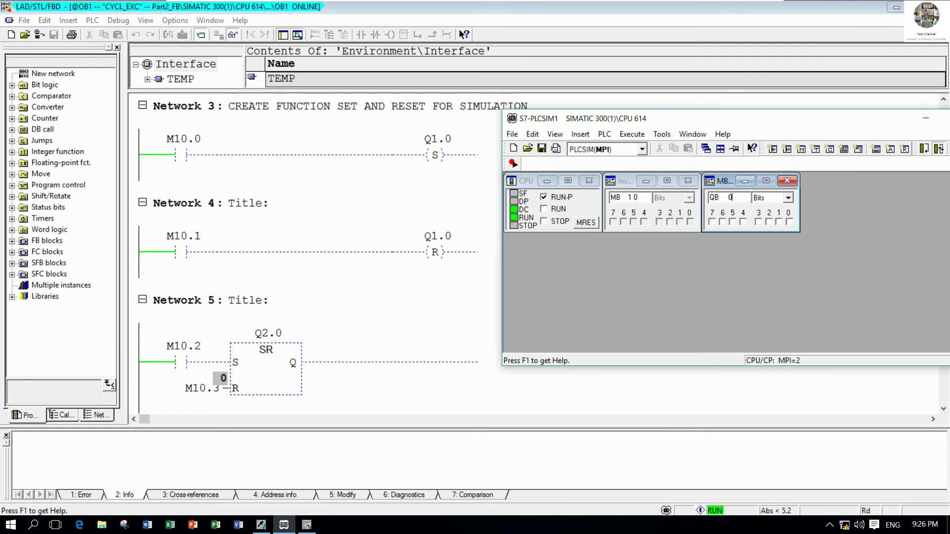
{"action": "key", "text": "BackSpace"}
{"action": "type", "text": "1"}
- Confirm the MB 10 address in the first monitor
{"action": "left_click", "coordinate": [629, 198]}
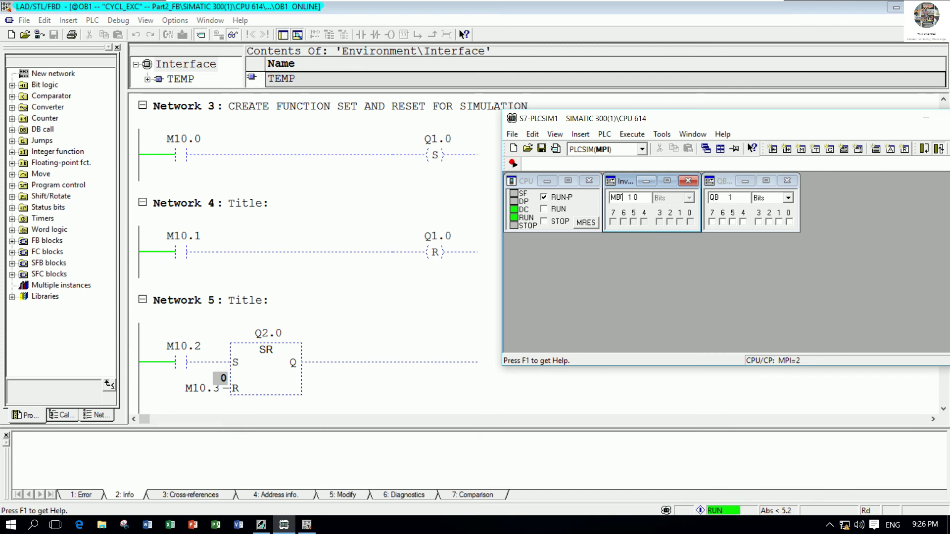
{"action": "left_click_drag", "start_coordinate": [644, 198], "coordinate": [612, 197]}
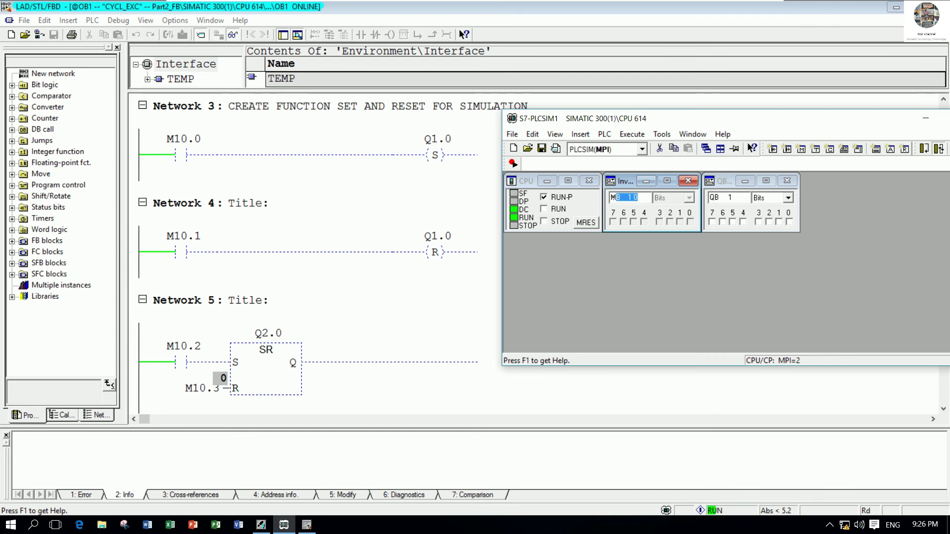
{"action": "left_click", "coordinate": [634, 197]}
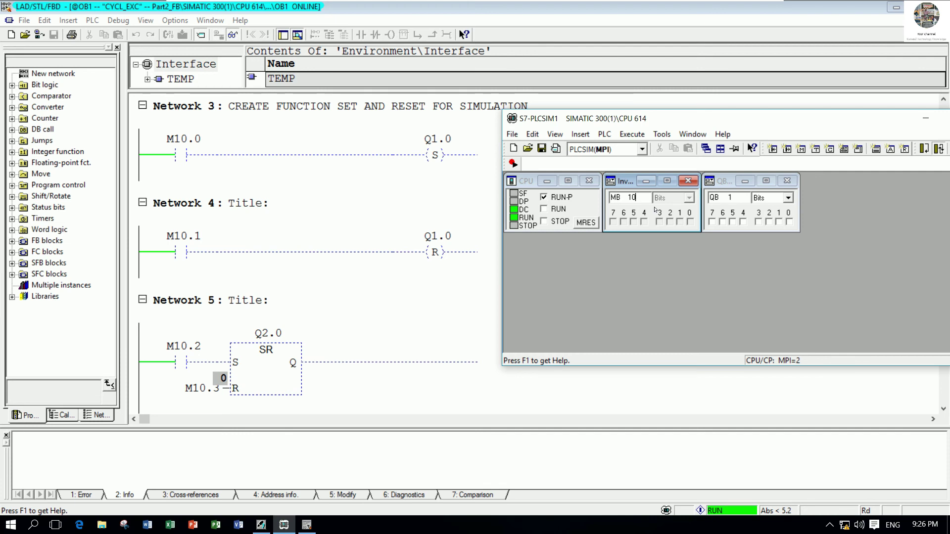
{"action": "key", "text": "Return"}
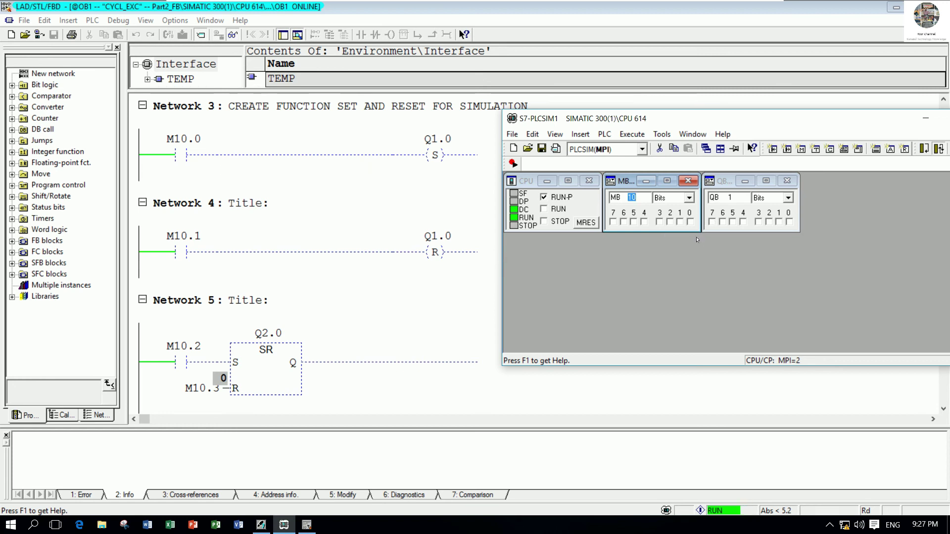
- Pulse M10.0 to set Q1.0, then turn on M10.1 to reset it
{"action": "left_click", "coordinate": [691, 222]}
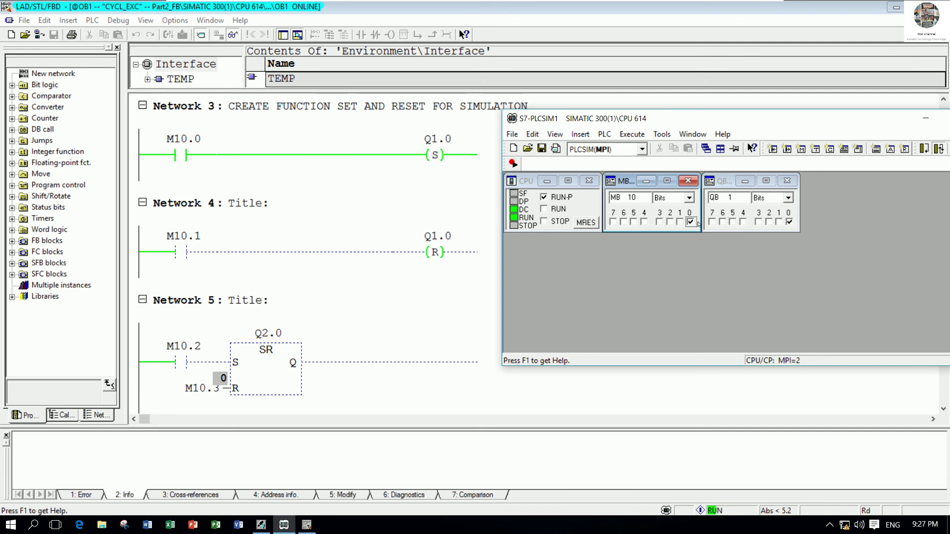
{"action": "left_click", "coordinate": [692, 222]}
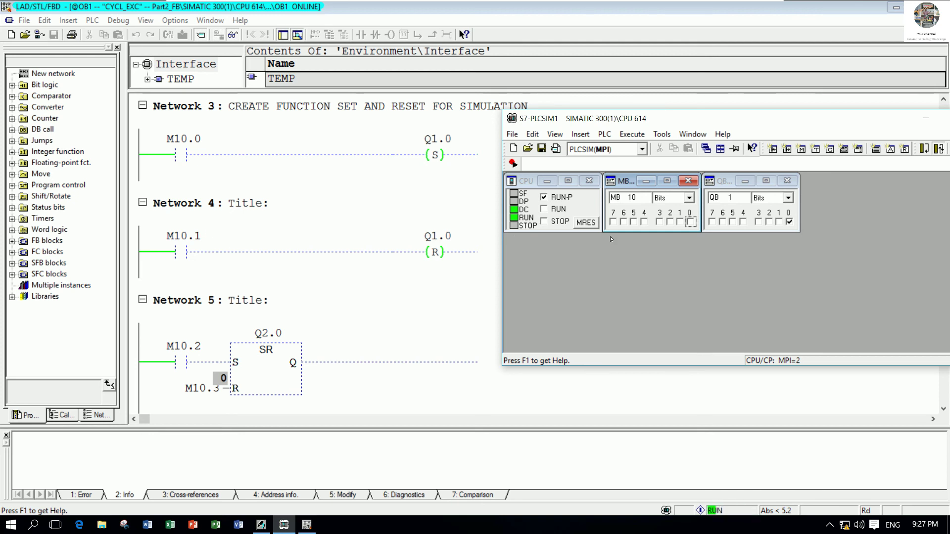
{"action": "left_click", "coordinate": [681, 222]}
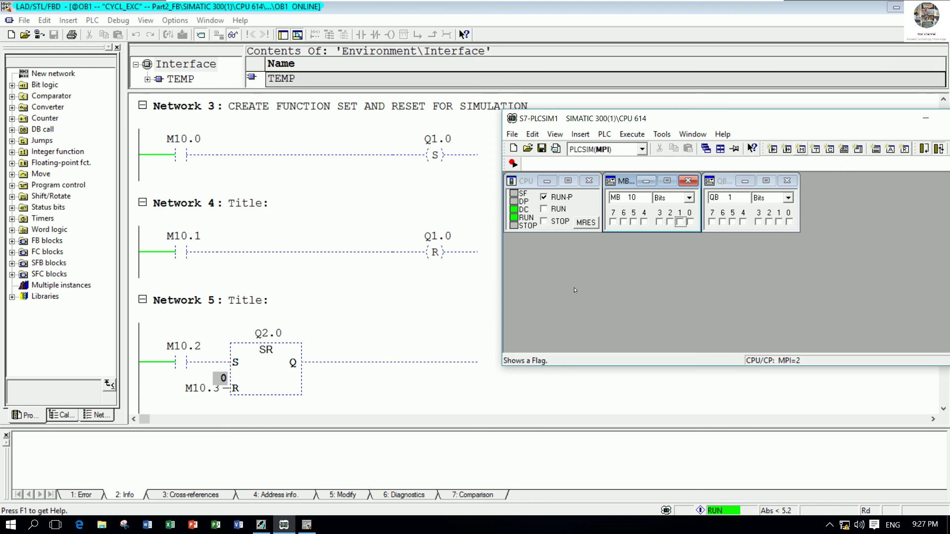
- Add another MB 10 monitor below the first row
{"action": "left_click", "coordinate": [728, 152]}
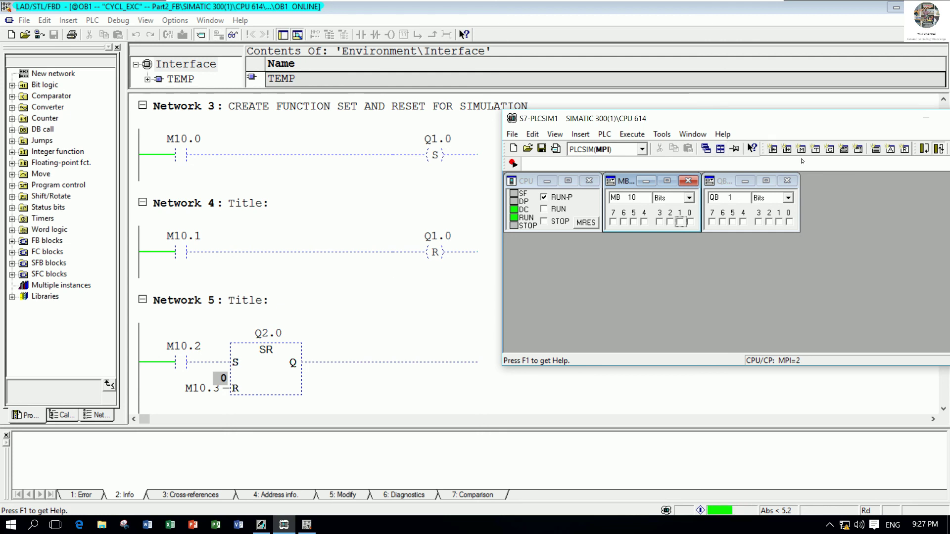
{"action": "left_click_drag", "start_coordinate": [827, 183], "coordinate": [632, 246]}
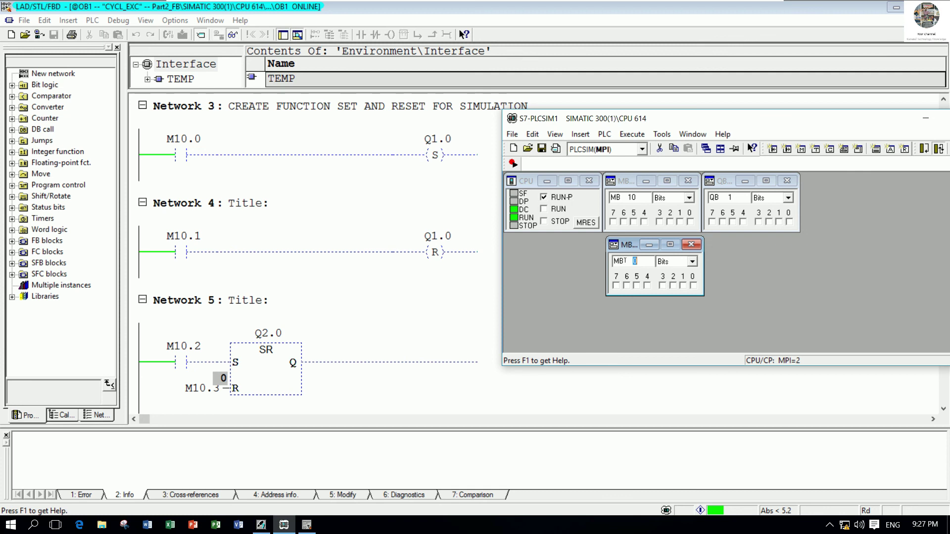
{"action": "left_click", "coordinate": [634, 261]}
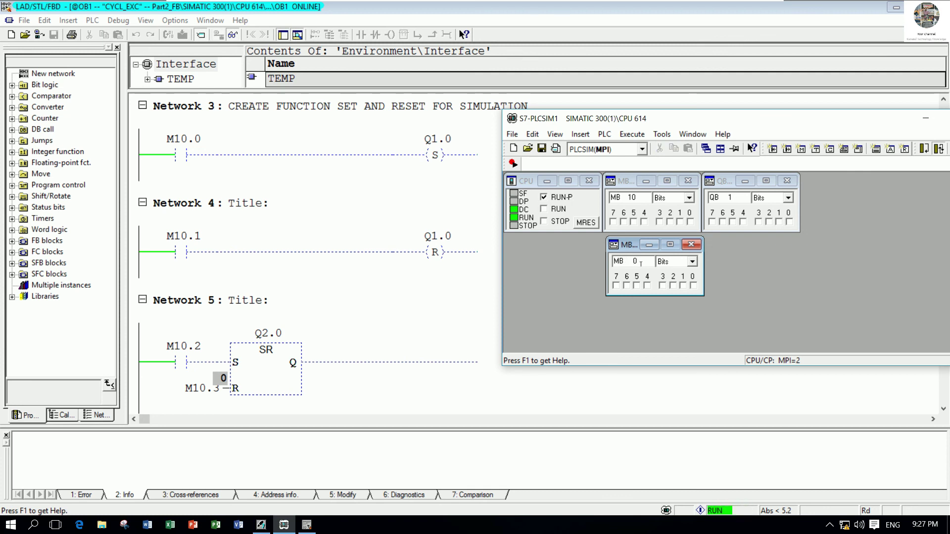
{"action": "type", "text": "1"}
{"action": "key", "text": "Return"}
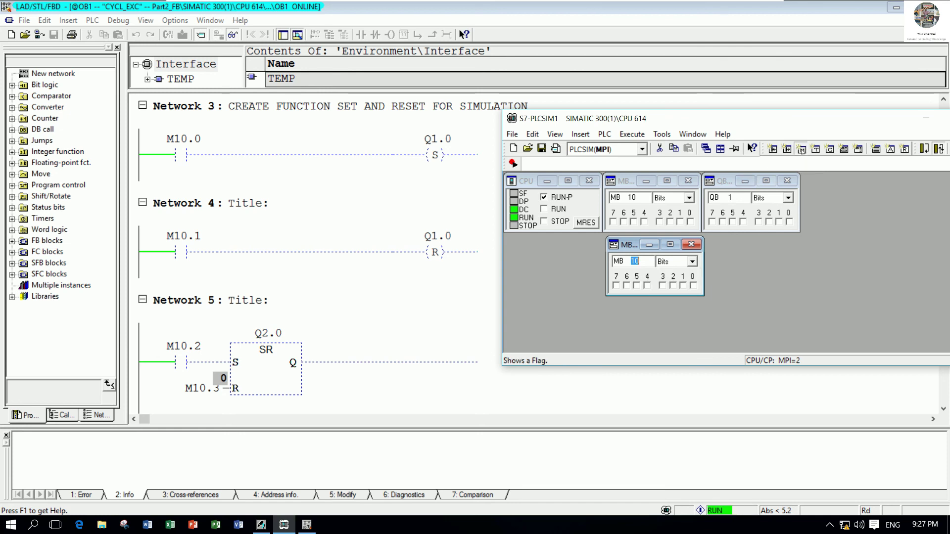
- Add a QB 2 monitor beside it and turn on M10.2 to set Q2.0
{"action": "left_click", "coordinate": [801, 150]}
{"action": "mouse_move", "coordinate": [831, 181]}
{"action": "left_mouse_down"}
{"action": "mouse_move", "coordinate": [827, 203]}
{"action": "mouse_move", "coordinate": [737, 246]}
{"action": "left_mouse_up"}
{"action": "left_click", "coordinate": [764, 291]}
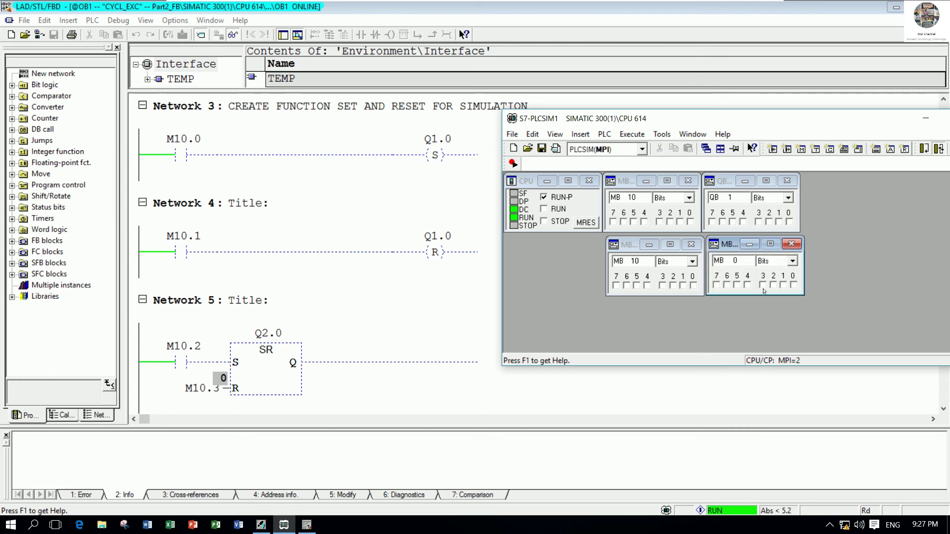
{"action": "double_click", "coordinate": [732, 261]}
{"action": "type", "text": "QB0"}
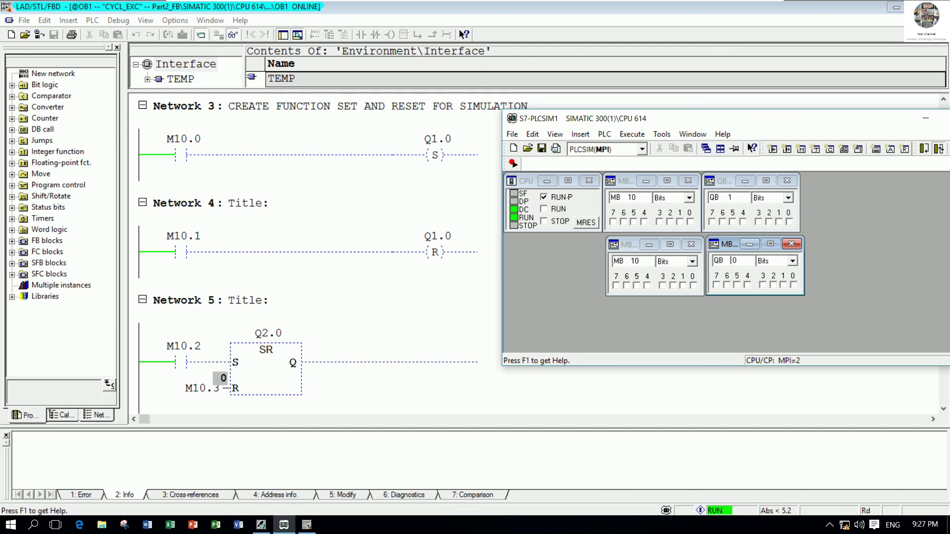
{"action": "key", "text": "BackSpace"}
{"action": "type", "text": "2"}
{"action": "key", "text": "Return"}
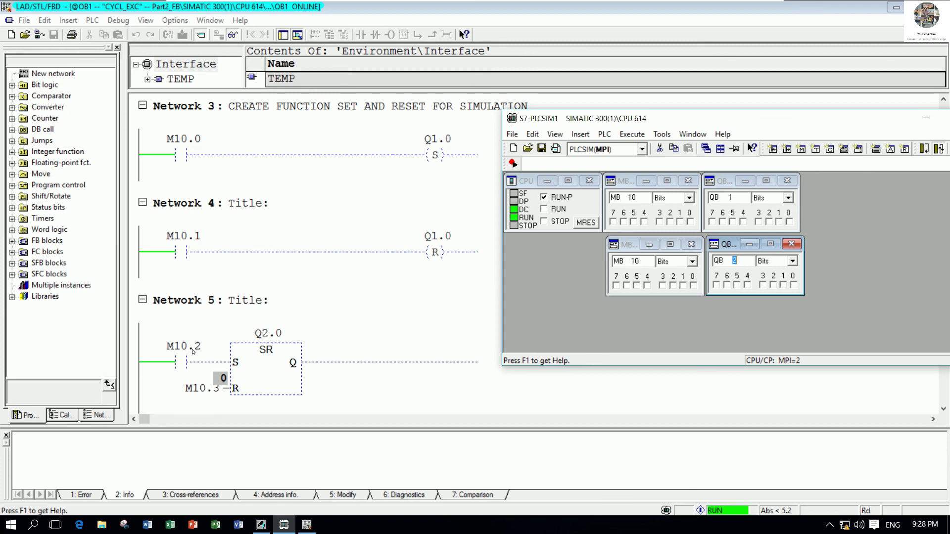
{"action": "left_click", "coordinate": [672, 286]}
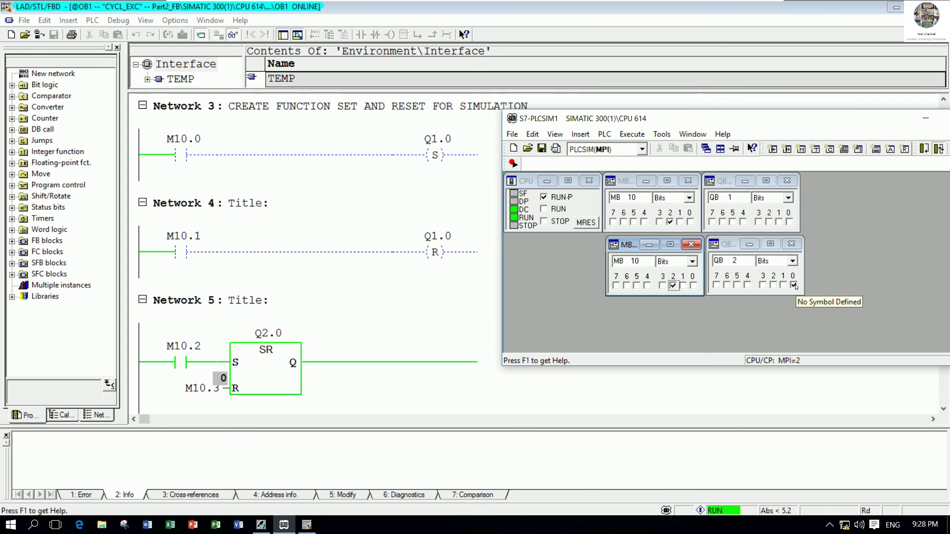
- Release M10.2 with Q2.0 latched, then pulse M10.3 to reset Q2.0
{"action": "left_click", "coordinate": [673, 285]}
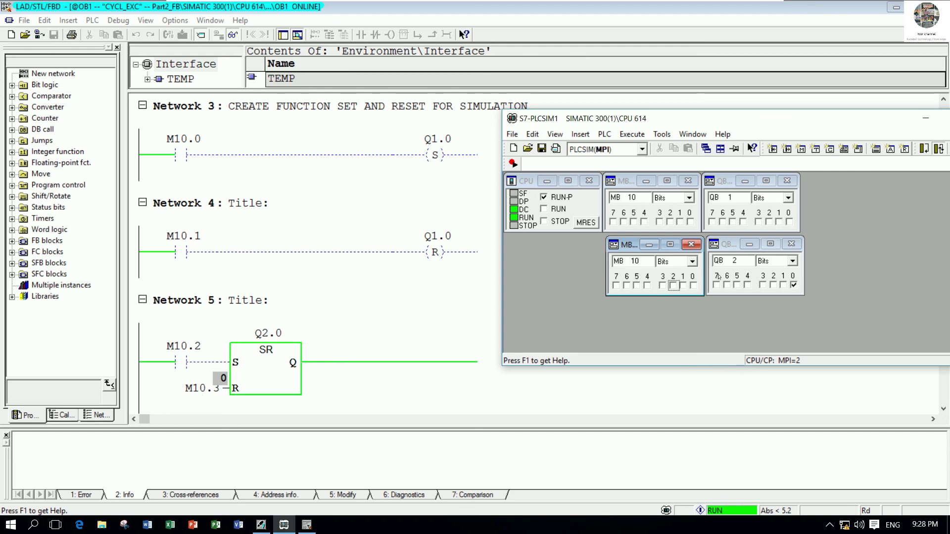
{"action": "left_click", "coordinate": [663, 286]}
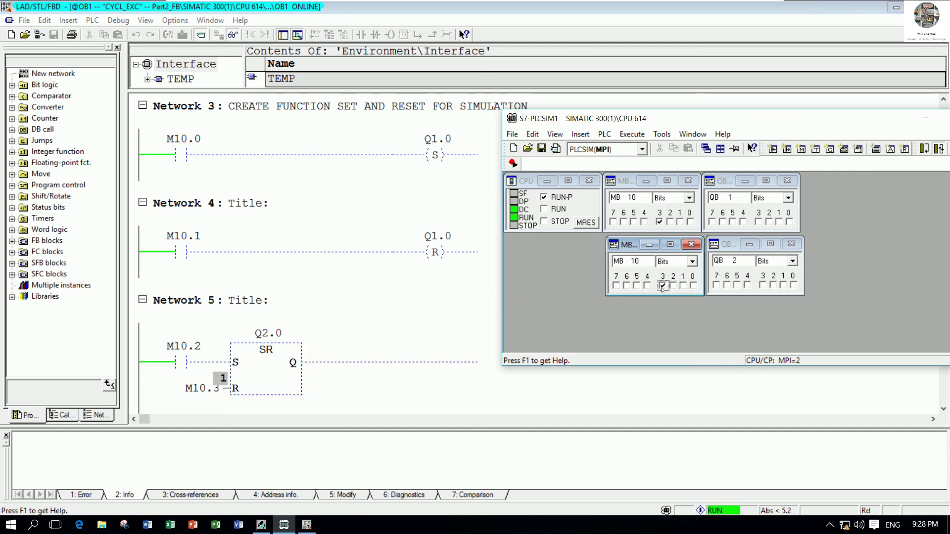
{"action": "left_click", "coordinate": [663, 286]}
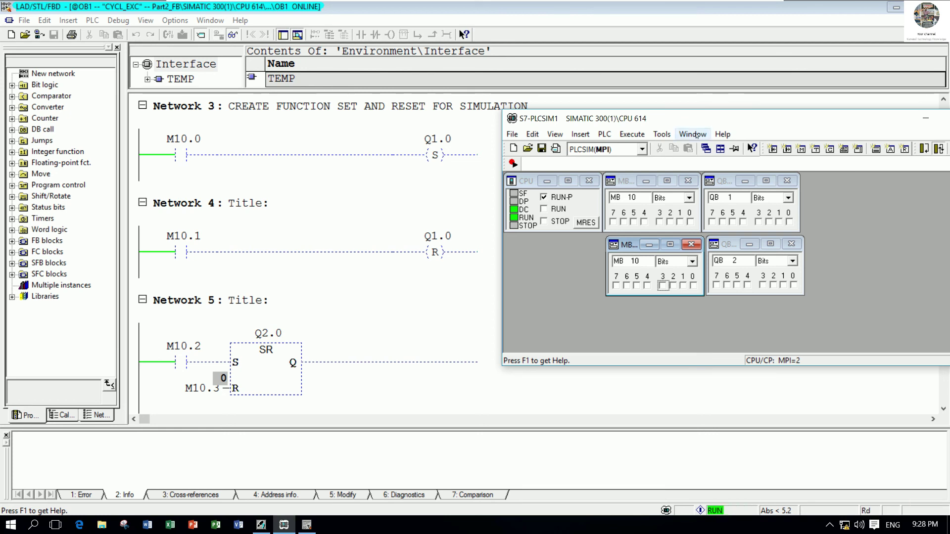
{"action": "left_click_drag", "start_coordinate": [708, 118], "coordinate": [708, 123]}
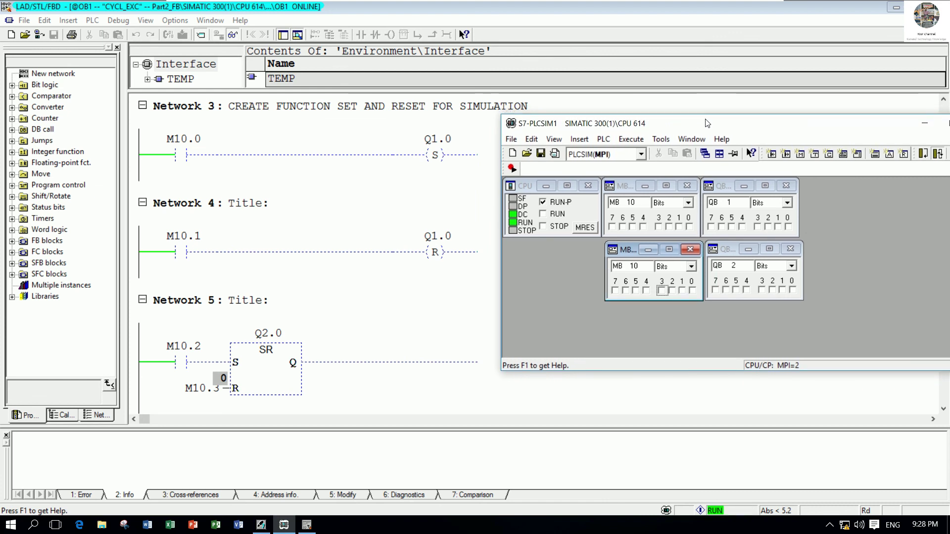